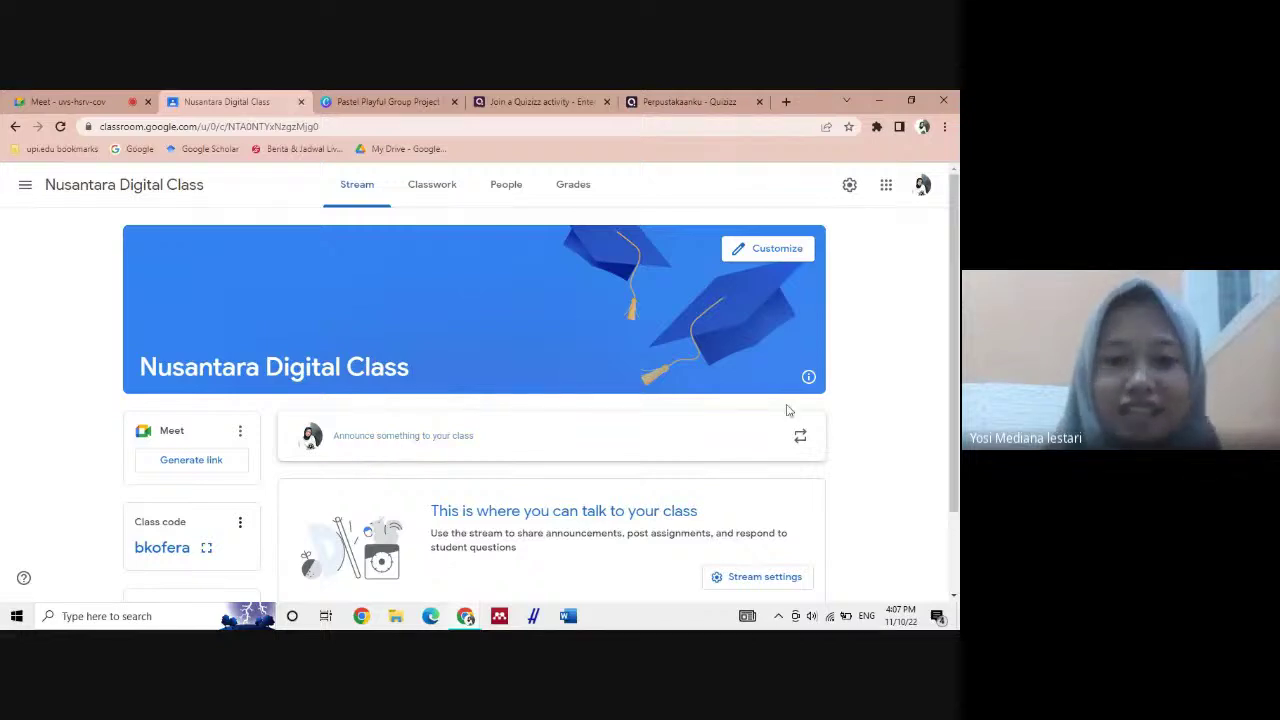
Create a new class material in the classwork and title it "Rantai Makanan", leaving the description empty
{"action": "left_click", "coordinate": [434, 190]}
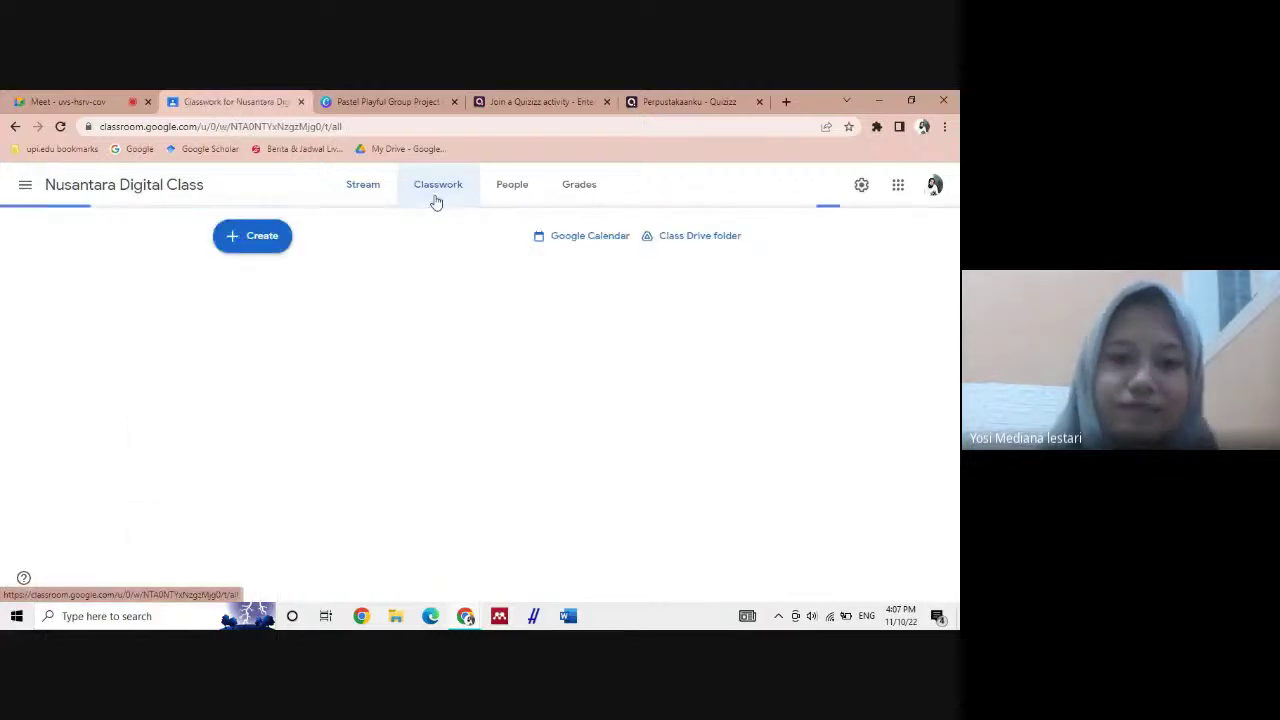
{"action": "left_click", "coordinate": [240, 238]}
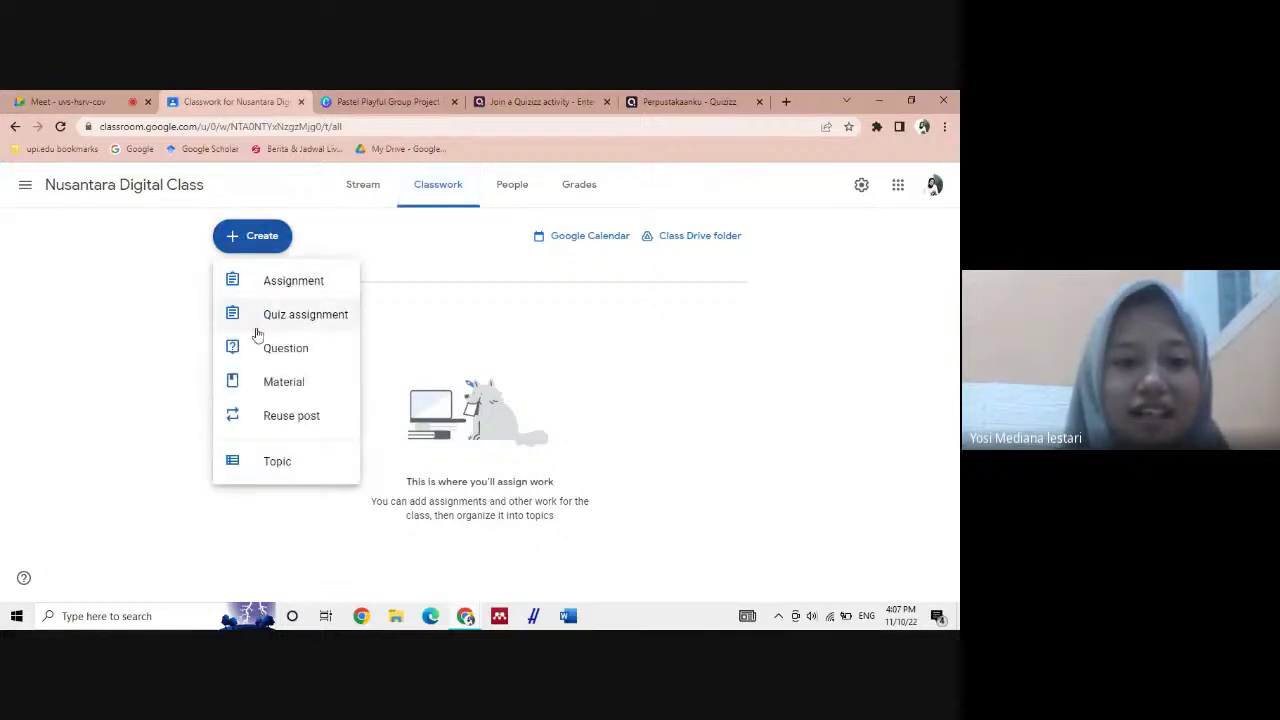
{"action": "left_click", "coordinate": [293, 385]}
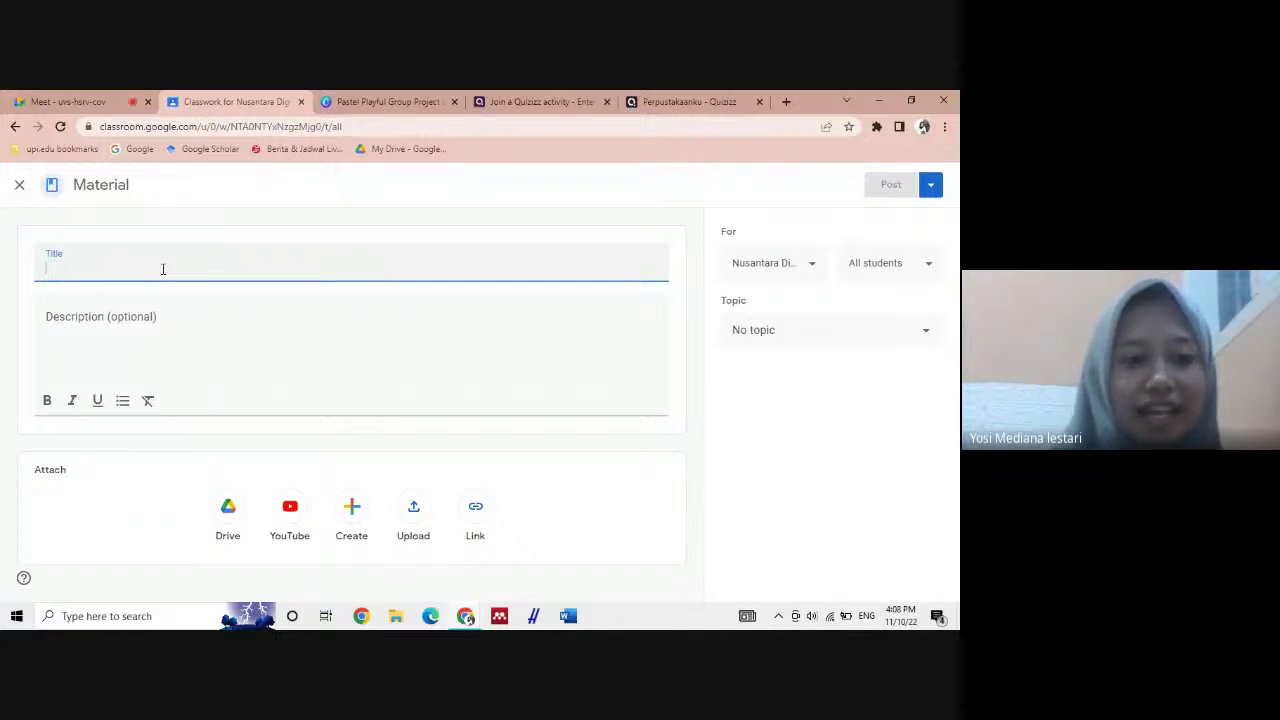
{"action": "type", "text": "J"}
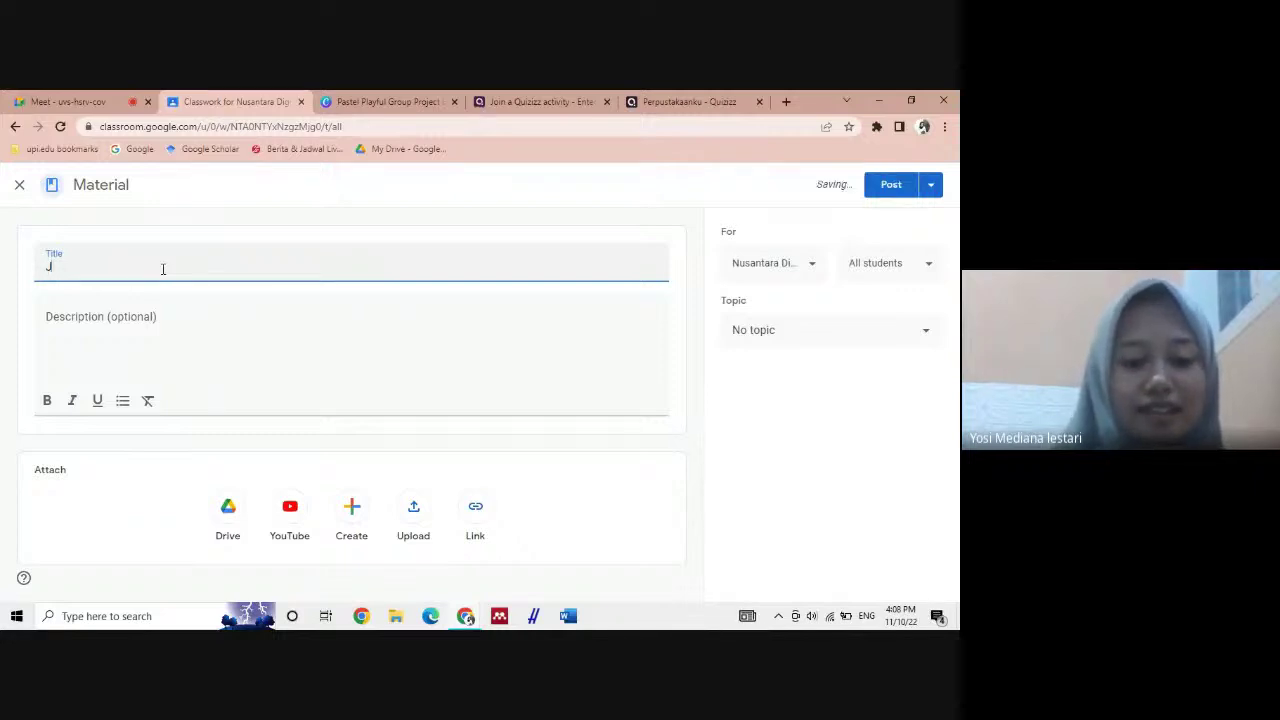
{"action": "key", "text": "BackSpace"}
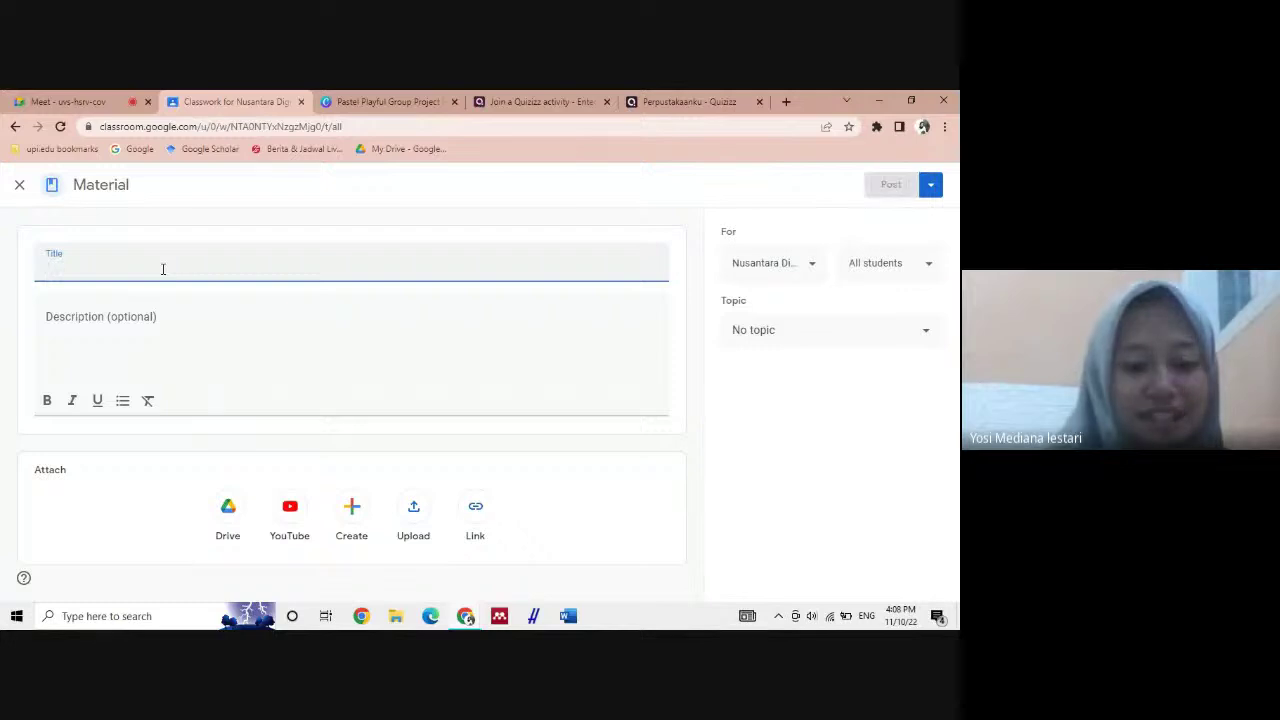
{"action": "type", "text": "Ranta"}
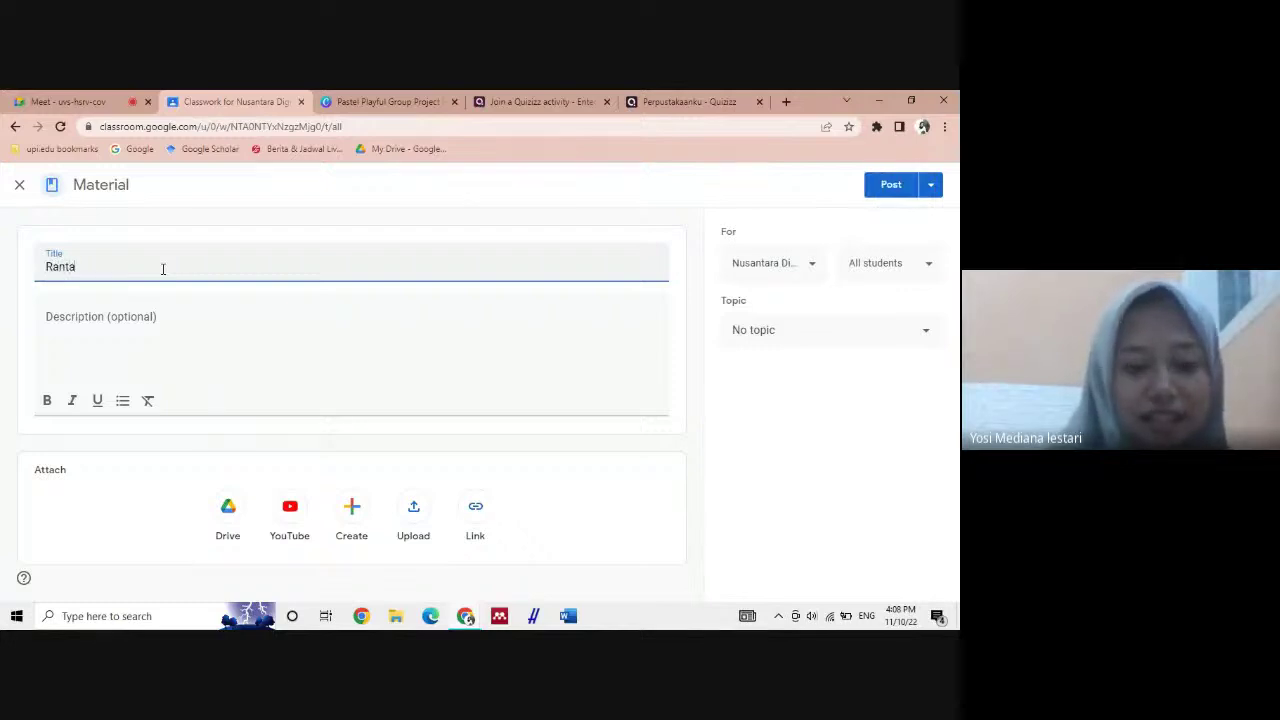
{"action": "type", "text": "i Makanan"}
{"action": "left_click", "coordinate": [65, 316]}
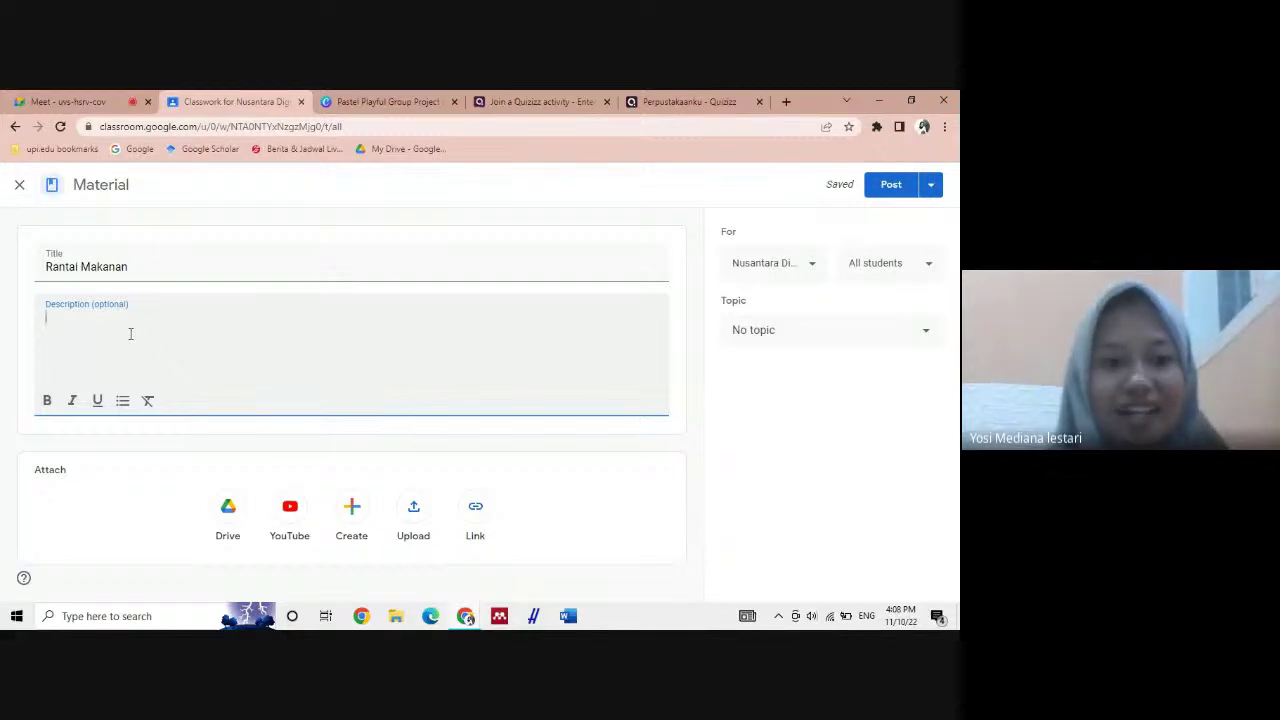
Start uploading a file to the material and browse to the UPI folder on Local Disk (E:)
{"action": "left_click", "coordinate": [413, 508]}
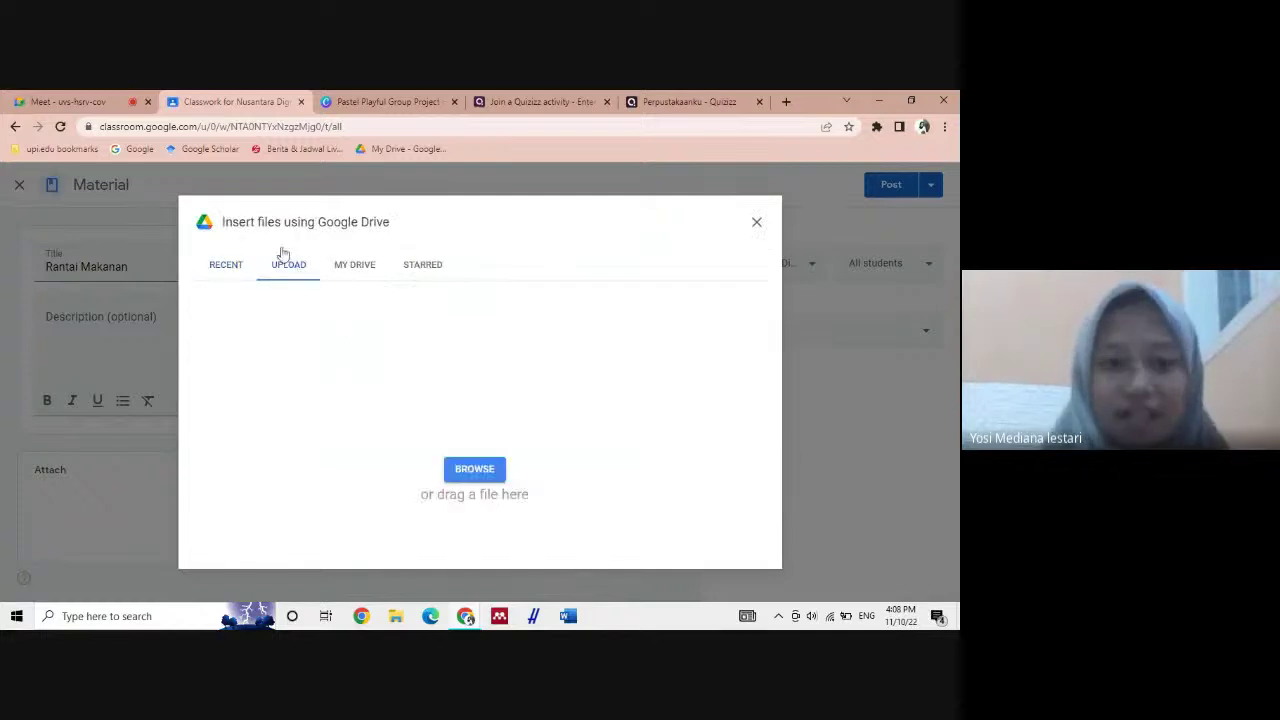
{"action": "left_click", "coordinate": [475, 465]}
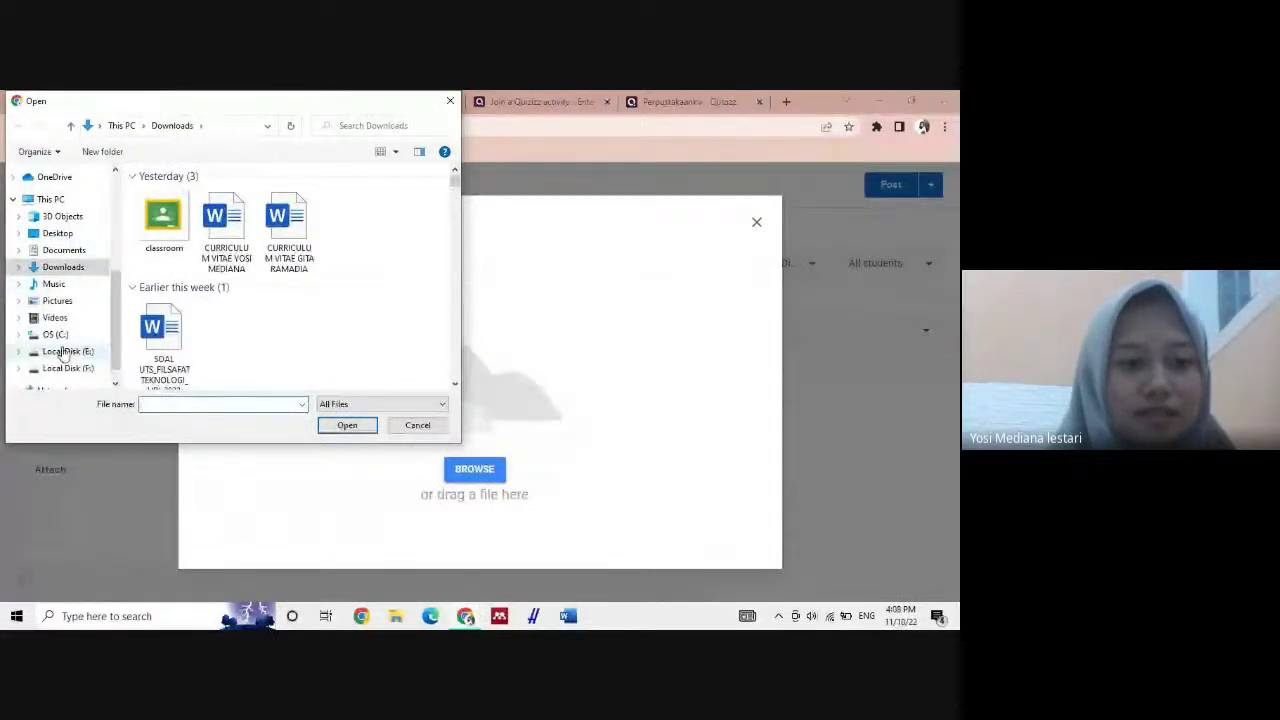
{"action": "left_click", "coordinate": [22, 351]}
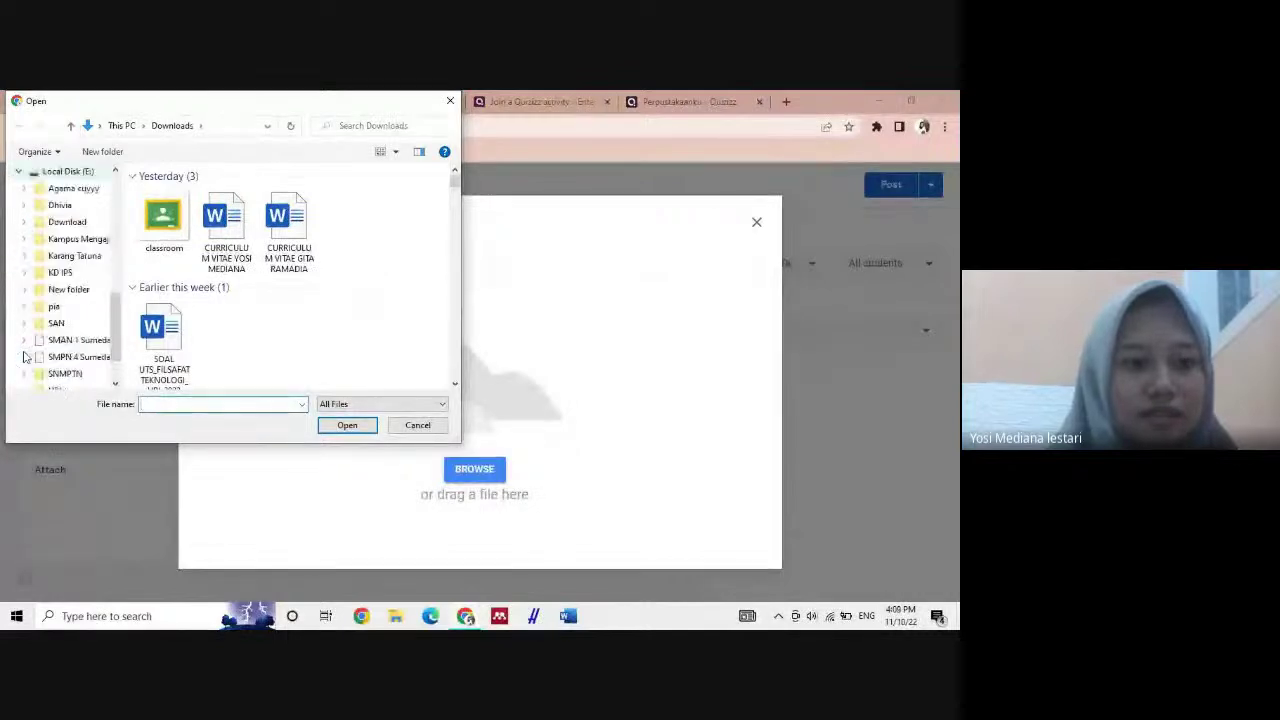
{"action": "scroll", "coordinate": [60, 300], "scroll_direction": "down", "scroll_amount": 2}
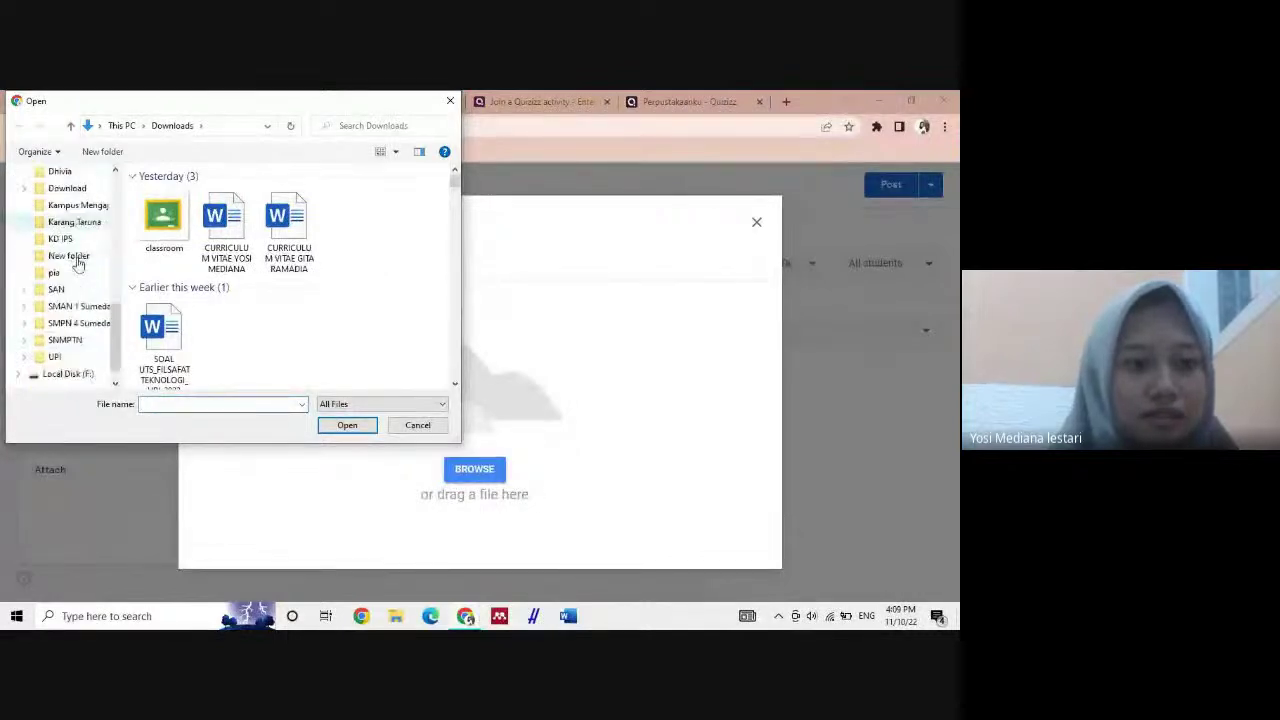
{"action": "left_click", "coordinate": [52, 324]}
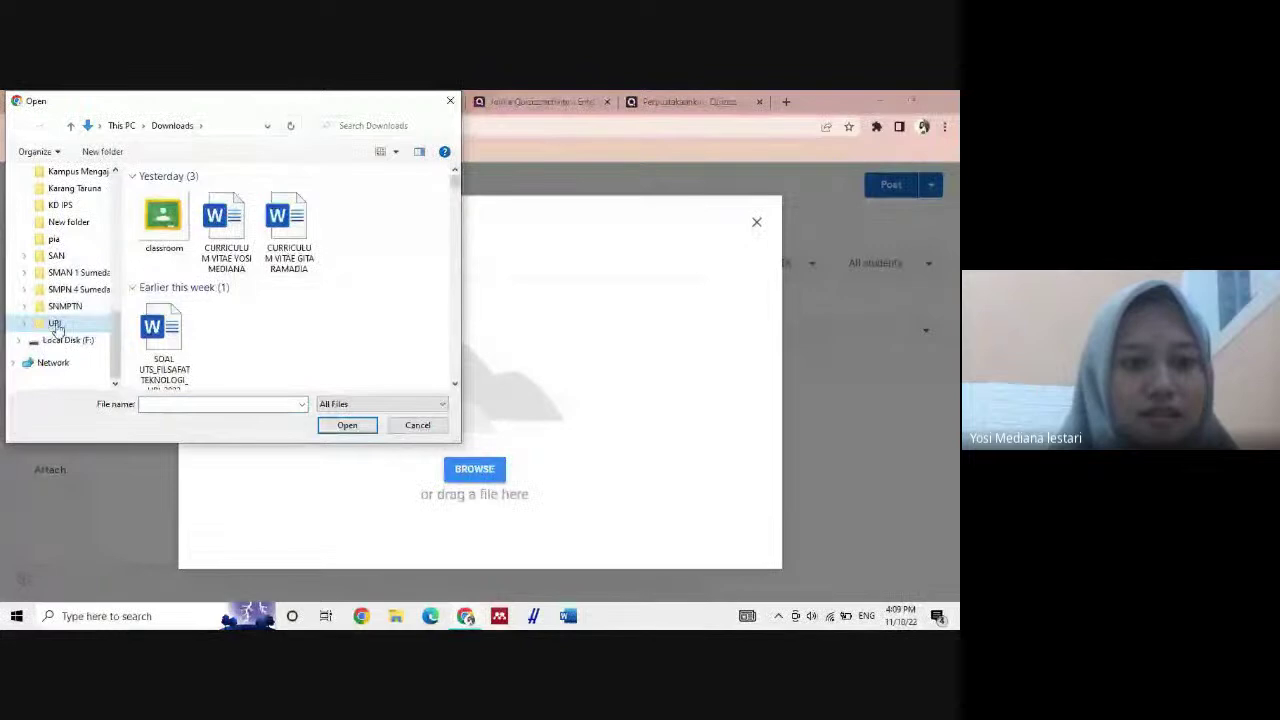
{"action": "scroll", "coordinate": [220, 252], "scroll_direction": "down", "scroll_amount": 1}
{"action": "scroll", "coordinate": [220, 252], "scroll_direction": "up", "scroll_amount": 1}
{"action": "scroll", "coordinate": [220, 252], "scroll_direction": "down", "scroll_amount": 10}
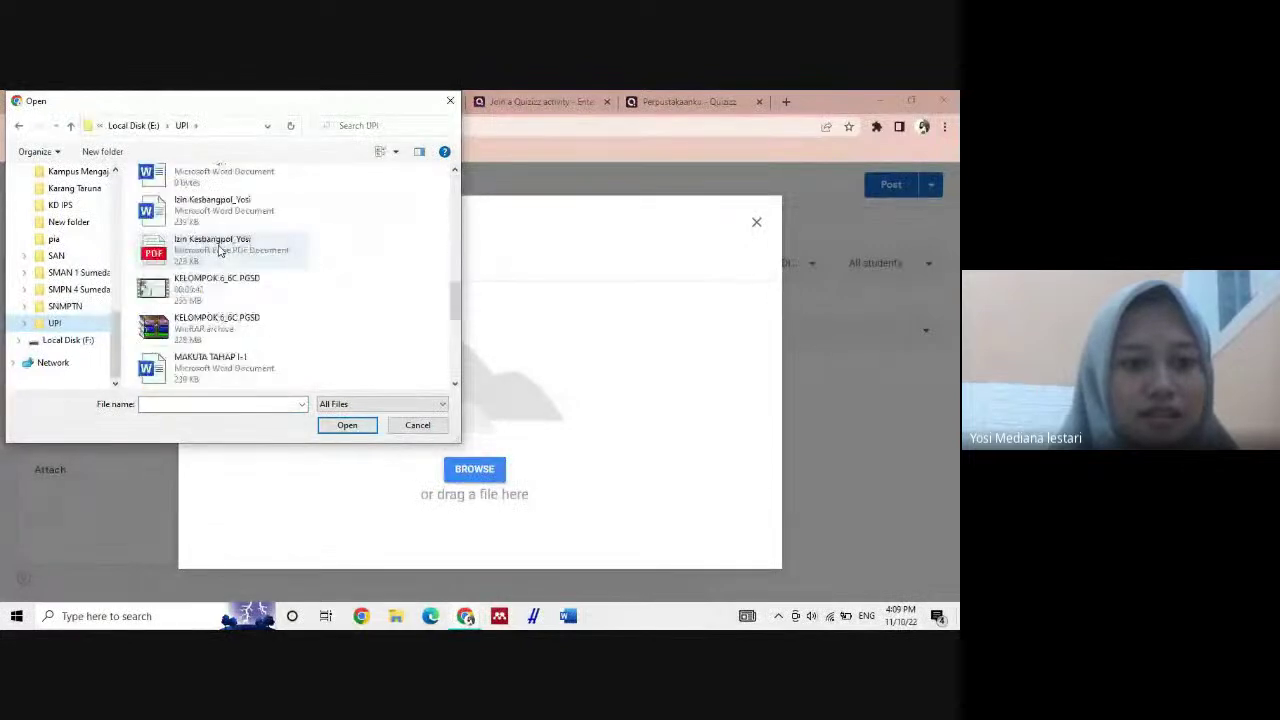
{"action": "scroll", "coordinate": [220, 252], "scroll_direction": "up", "scroll_amount": 10}
{"action": "scroll", "coordinate": [218, 252], "scroll_direction": "down", "scroll_amount": 6}
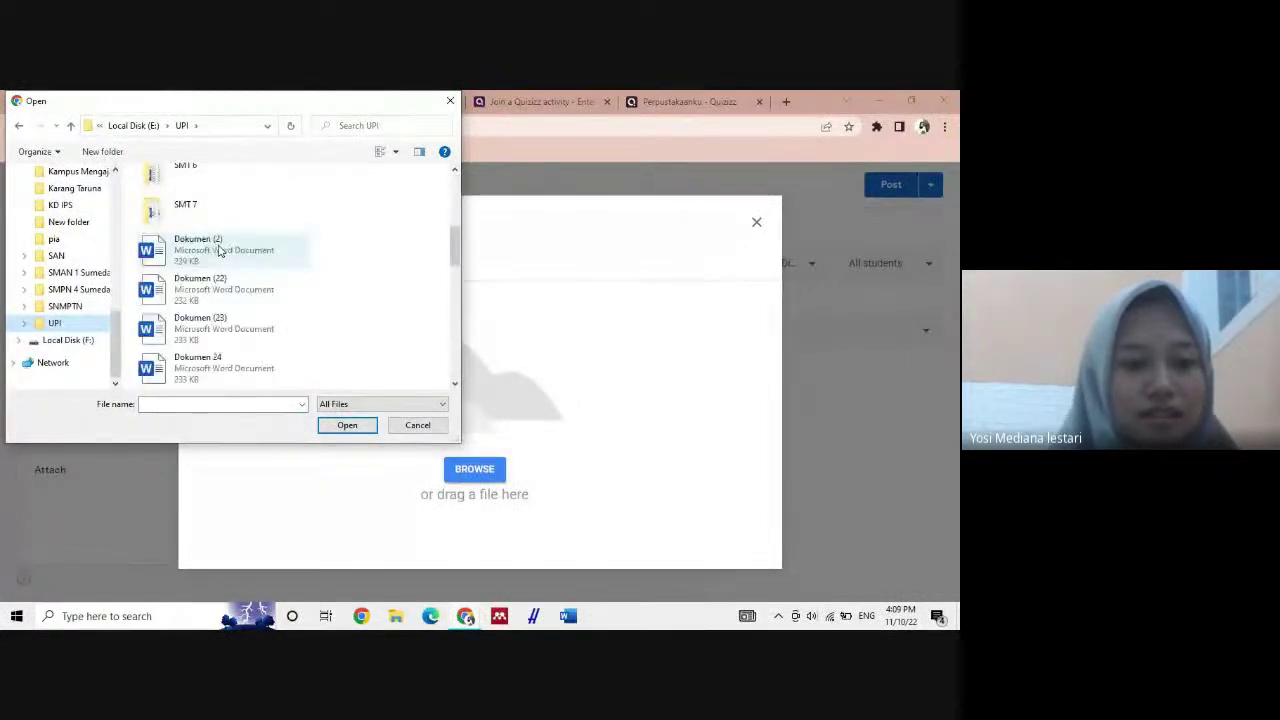
{"action": "scroll", "coordinate": [218, 252], "scroll_direction": "up", "scroll_amount": 6}
{"action": "scroll", "coordinate": [194, 371], "scroll_direction": "down", "scroll_amount": 5}
{"action": "scroll", "coordinate": [223, 240], "scroll_direction": "up", "scroll_amount": 5}
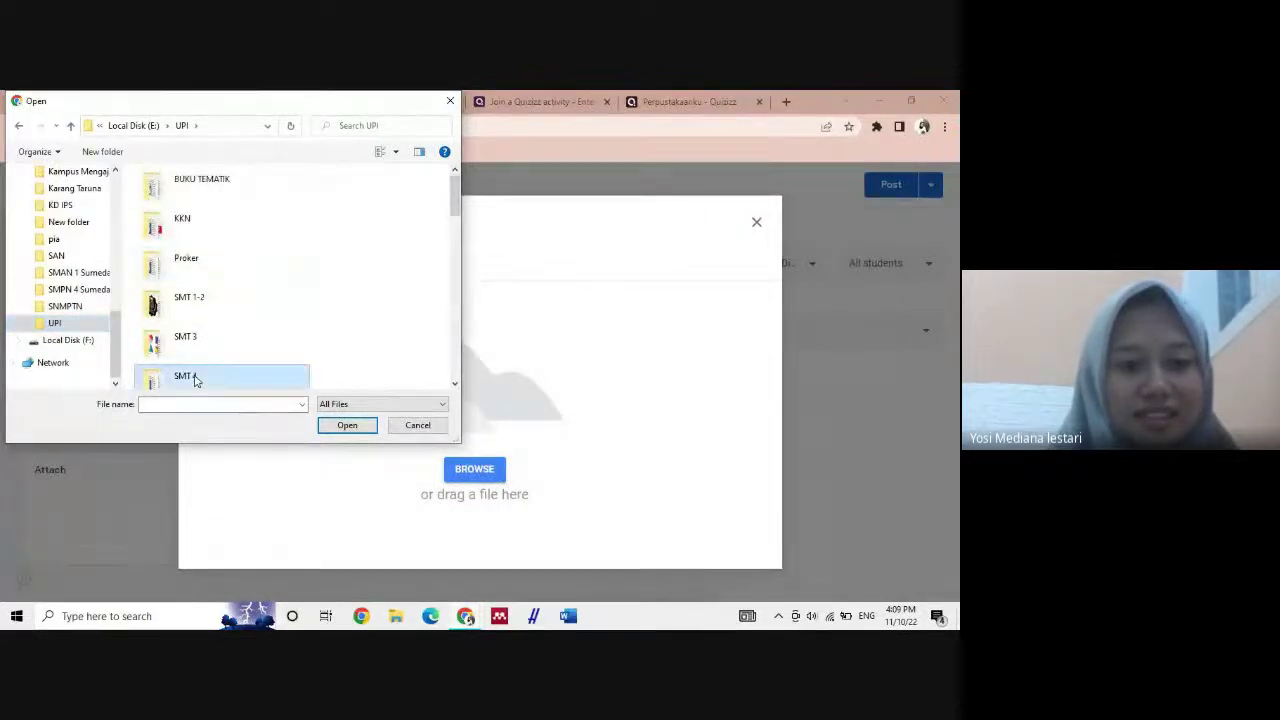
Attach the Media Pembelajaran PowerPoint from the Mikroteaching folder inside SMT 5 to the material
{"action": "left_click", "coordinate": [195, 376]}
{"action": "key", "text": "Up"}
{"action": "left_click", "coordinate": [195, 376]}
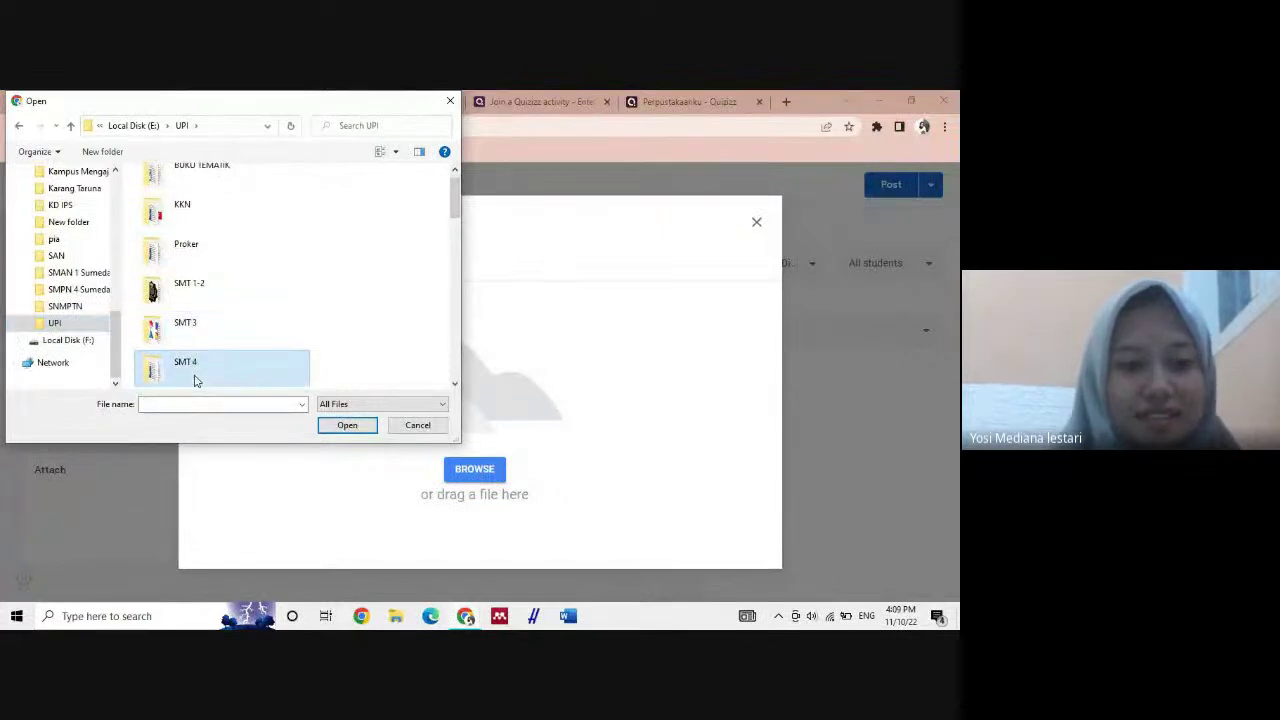
{"action": "key", "text": "Down"}
{"action": "double_click", "coordinate": [195, 378]}
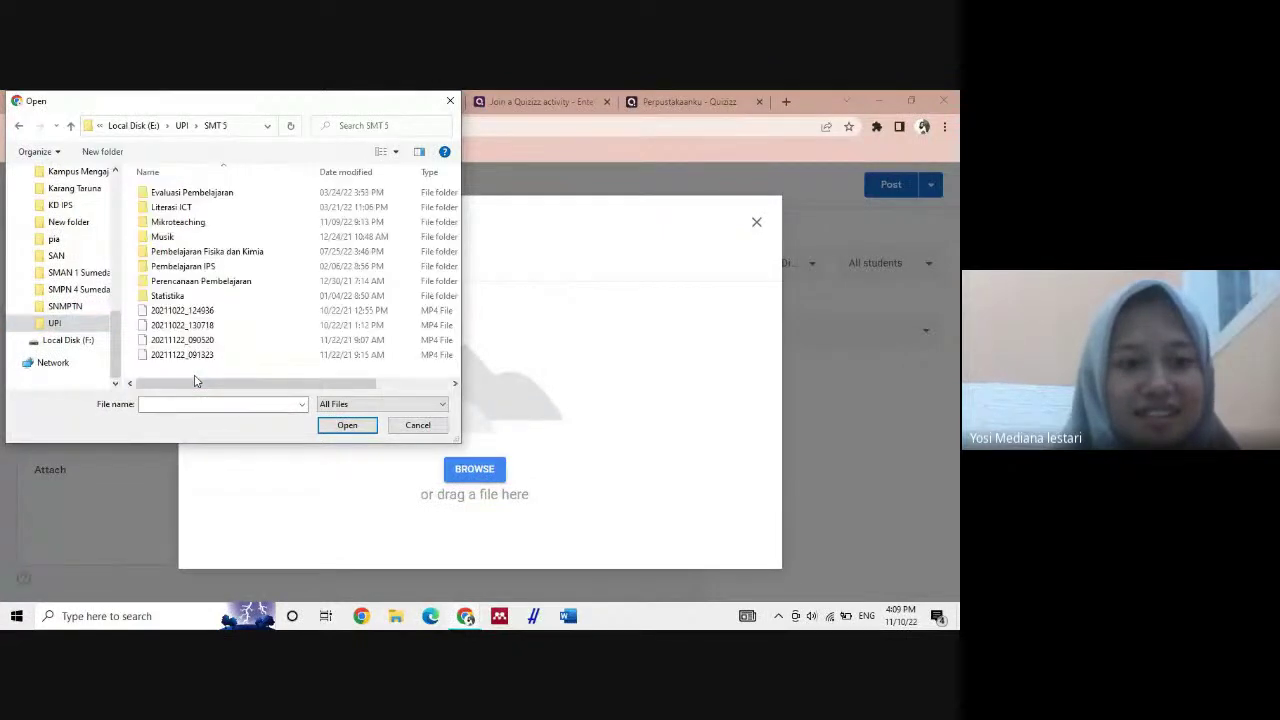
{"action": "double_click", "coordinate": [190, 222]}
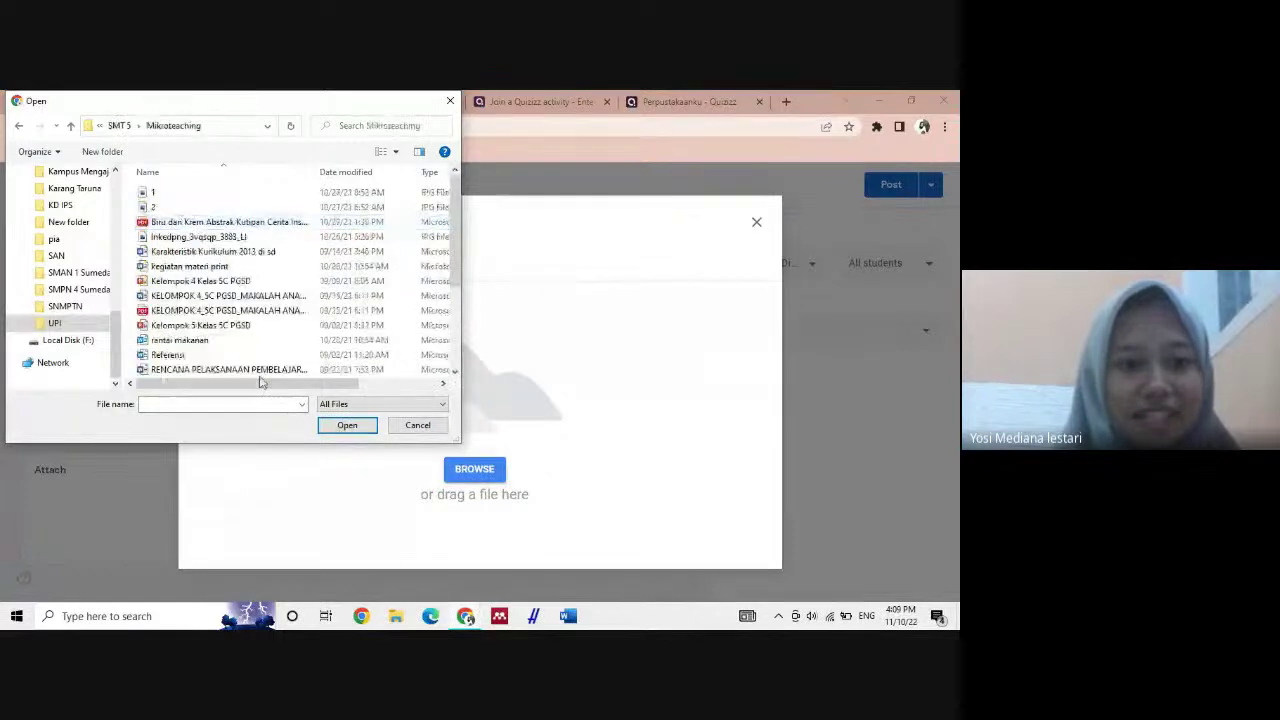
{"action": "scroll", "coordinate": [247, 318], "scroll_direction": "down", "scroll_amount": 3}
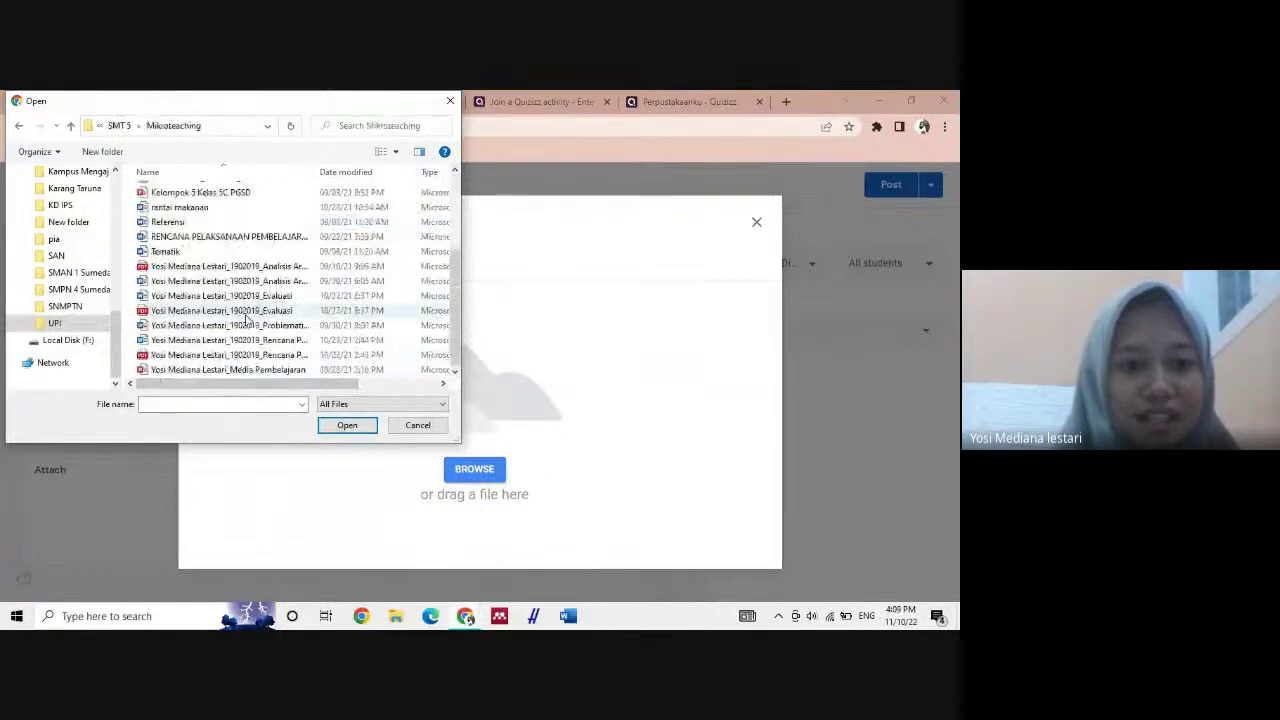
{"action": "left_click", "coordinate": [243, 370]}
{"action": "double_click", "coordinate": [243, 371]}
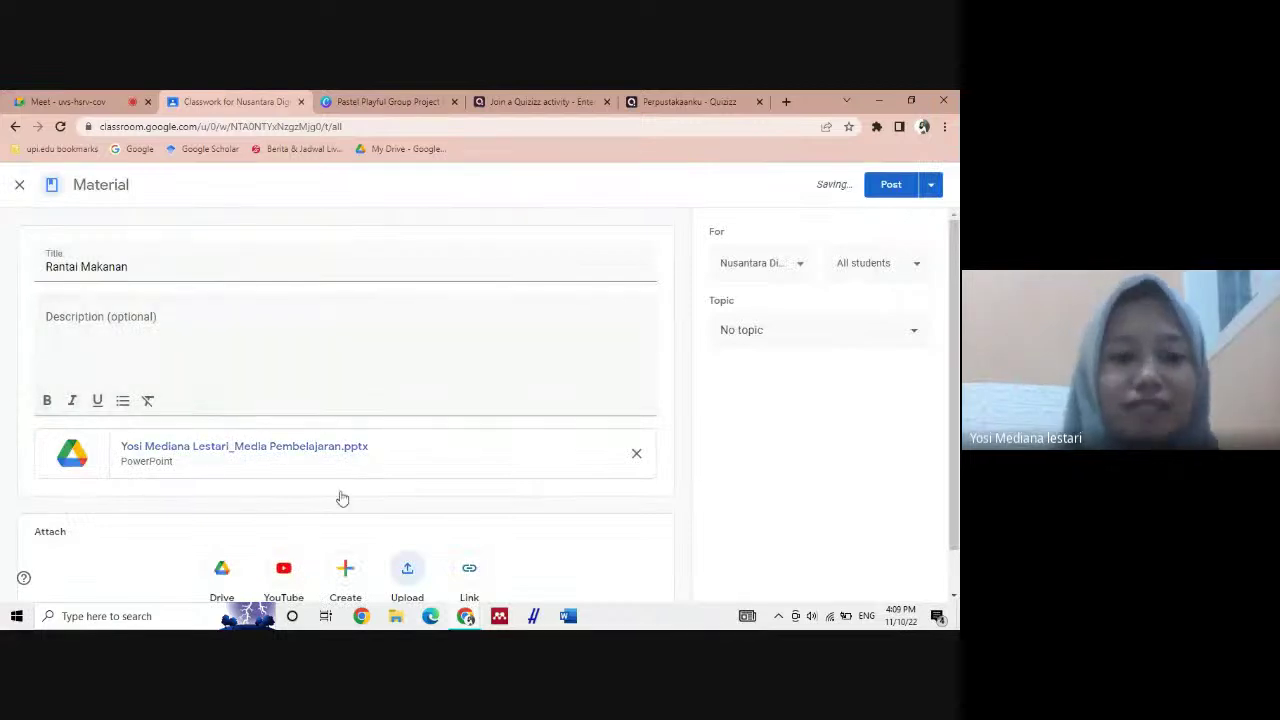
Keep the material without a topic and schedule it for Nov 12, 2022 at 10:00 PM
{"action": "left_click", "coordinate": [825, 339]}
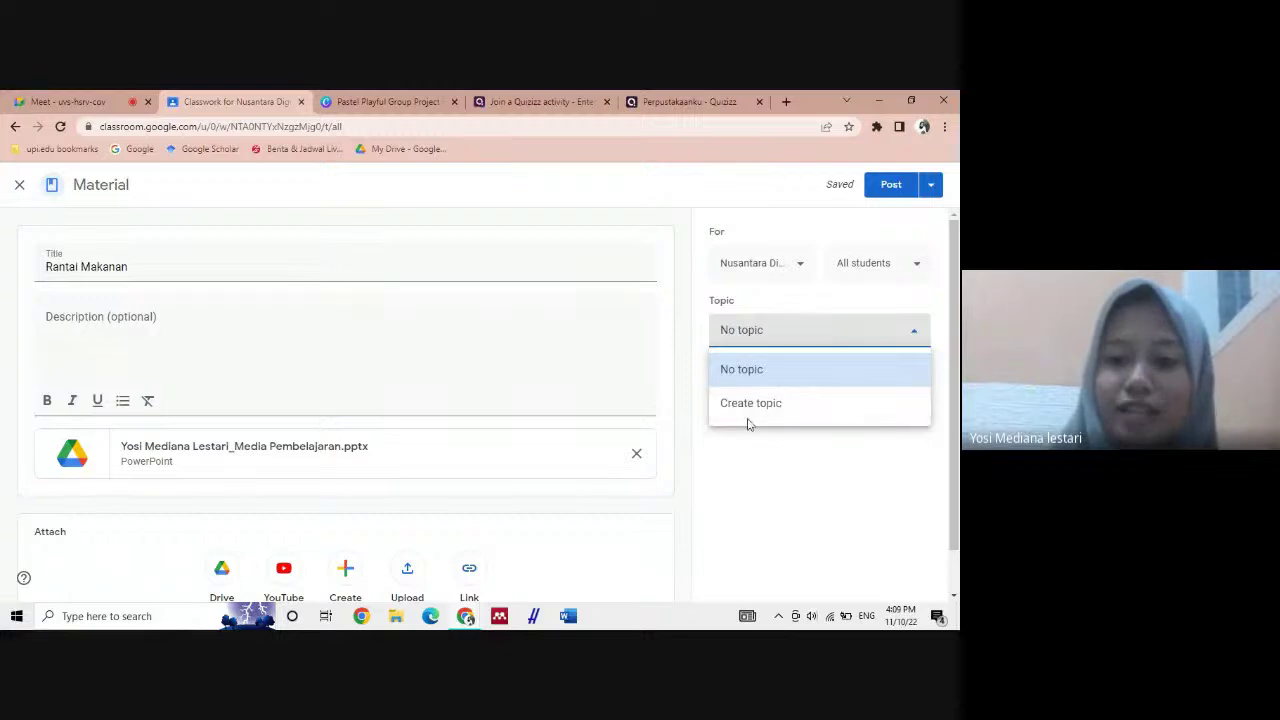
{"action": "left_click", "coordinate": [752, 325]}
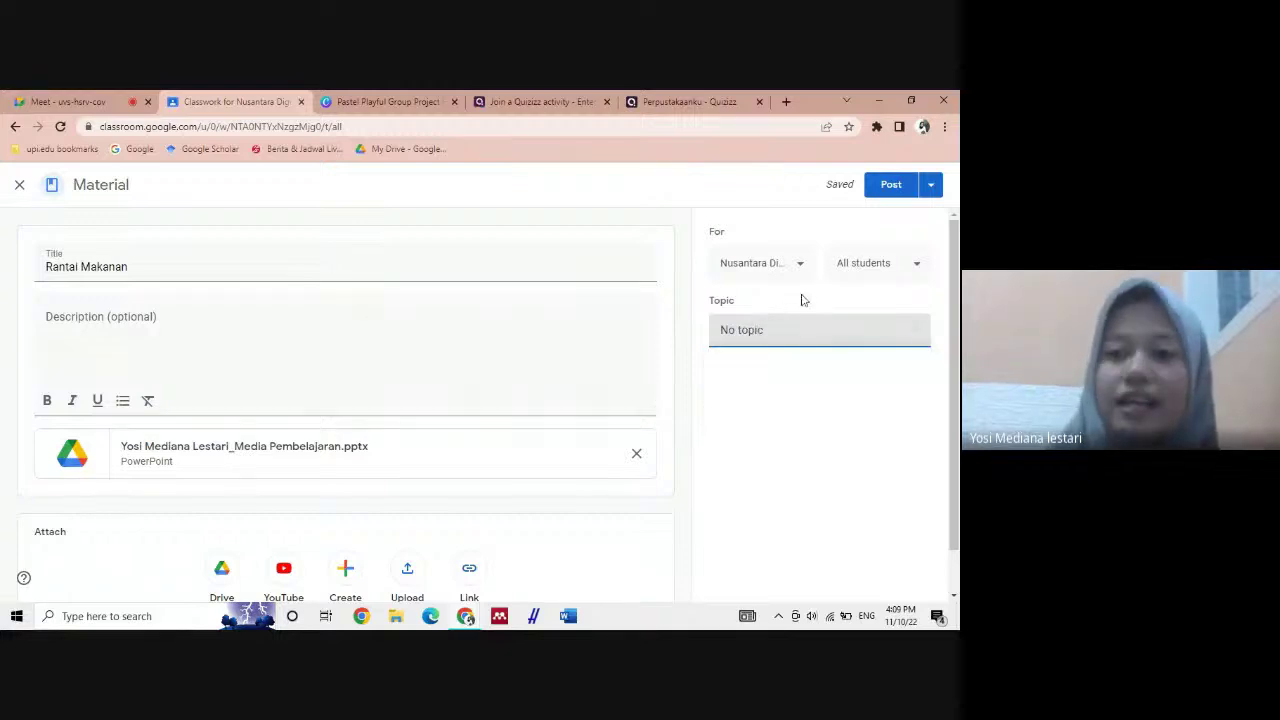
{"action": "left_click", "coordinate": [932, 196]}
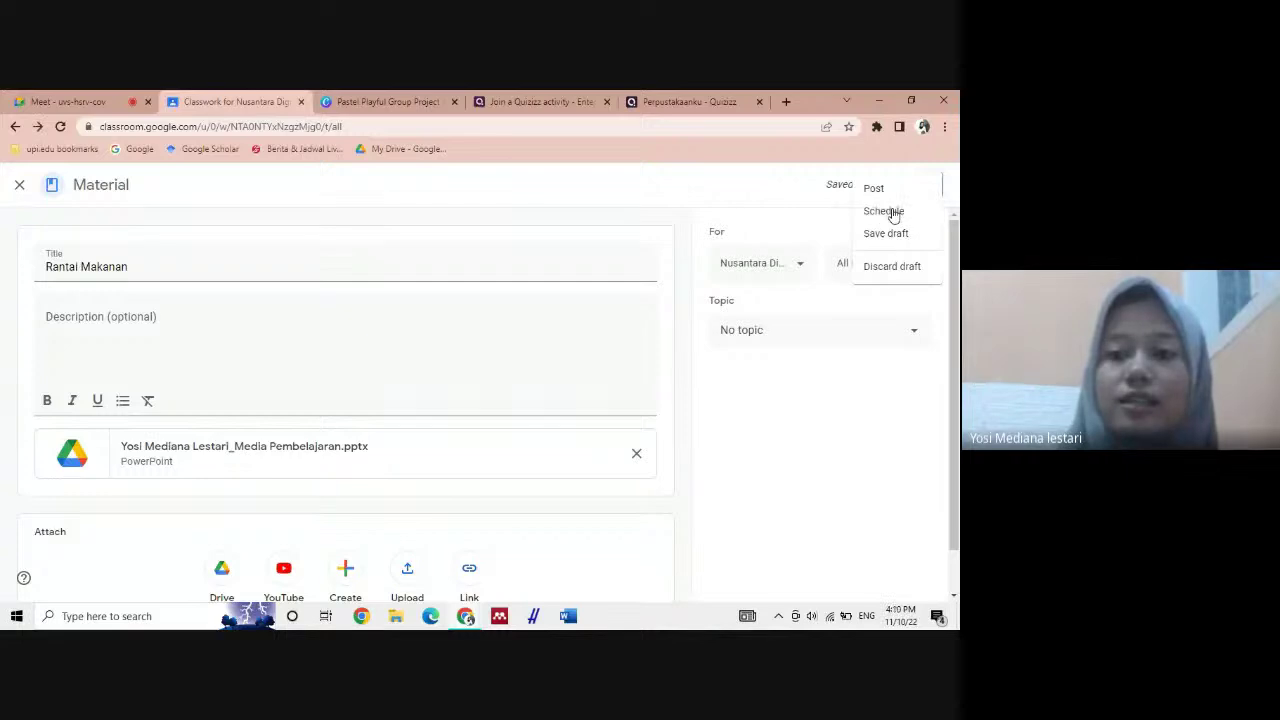
{"action": "left_click", "coordinate": [886, 211]}
{"action": "left_click", "coordinate": [494, 360]}
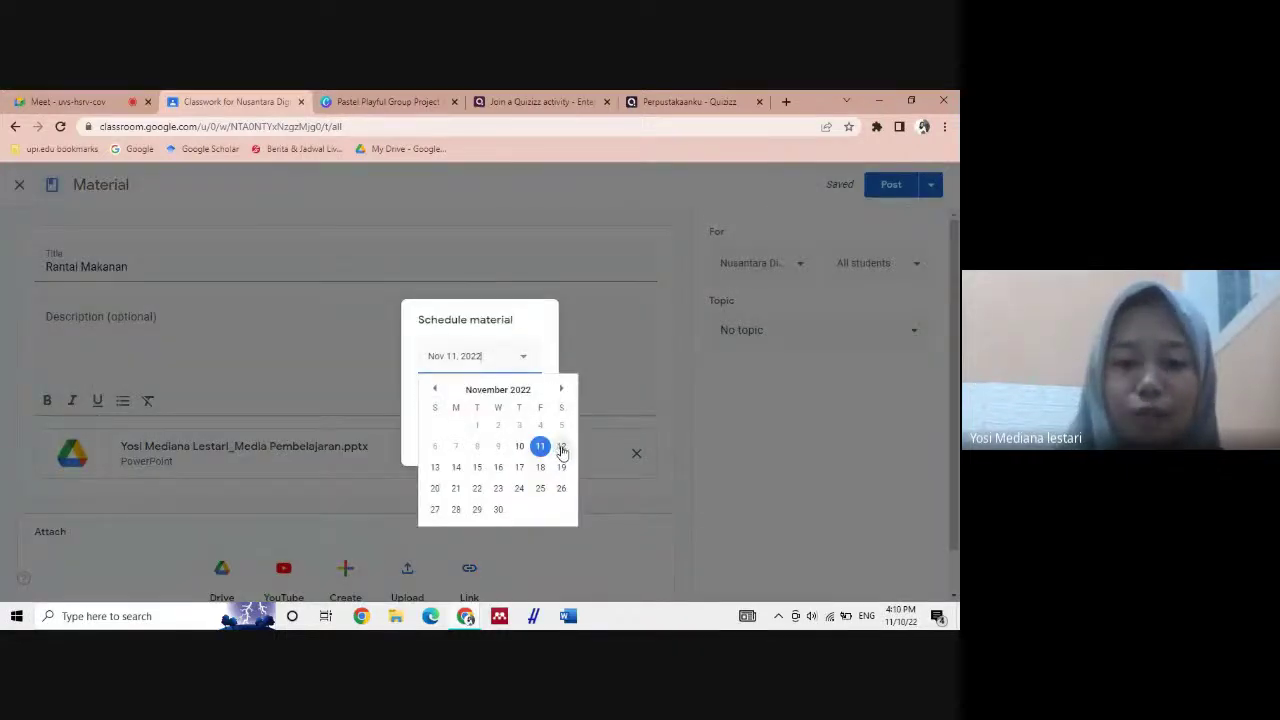
{"action": "left_click", "coordinate": [561, 447]}
{"action": "left_click", "coordinate": [460, 403]}
{"action": "left_click", "coordinate": [480, 403]}
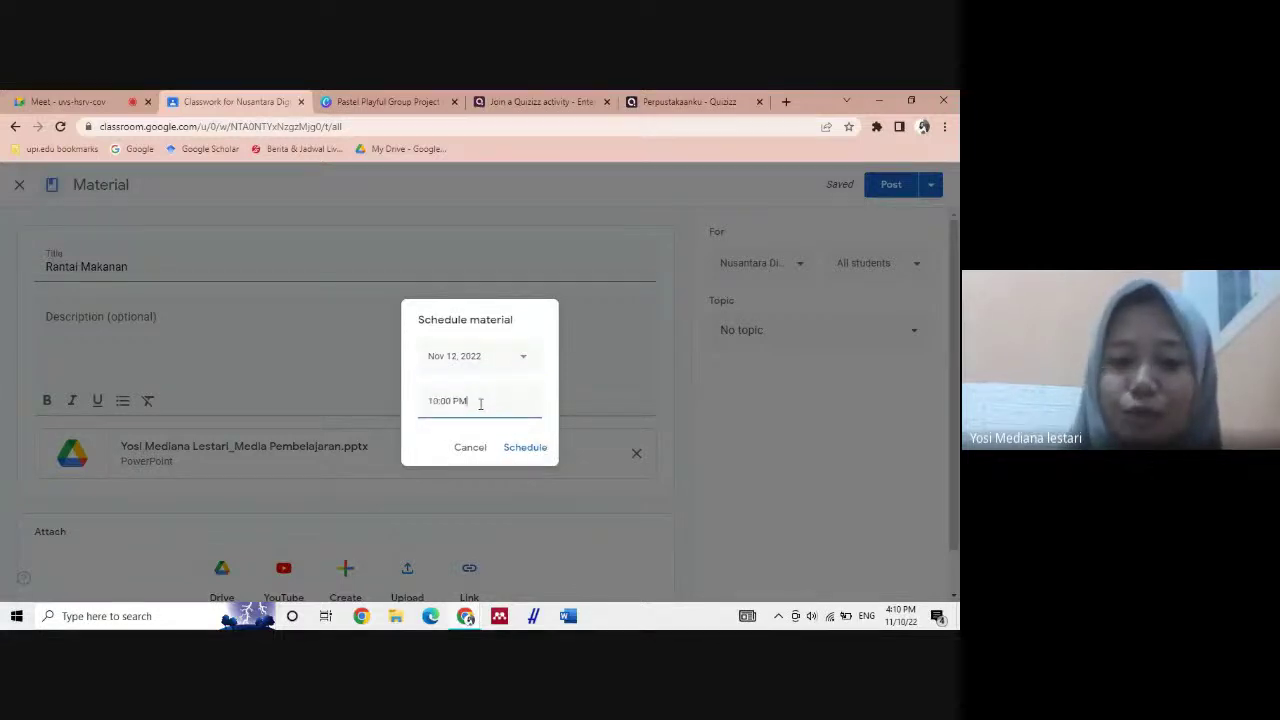
{"action": "left_click", "coordinate": [525, 448]}
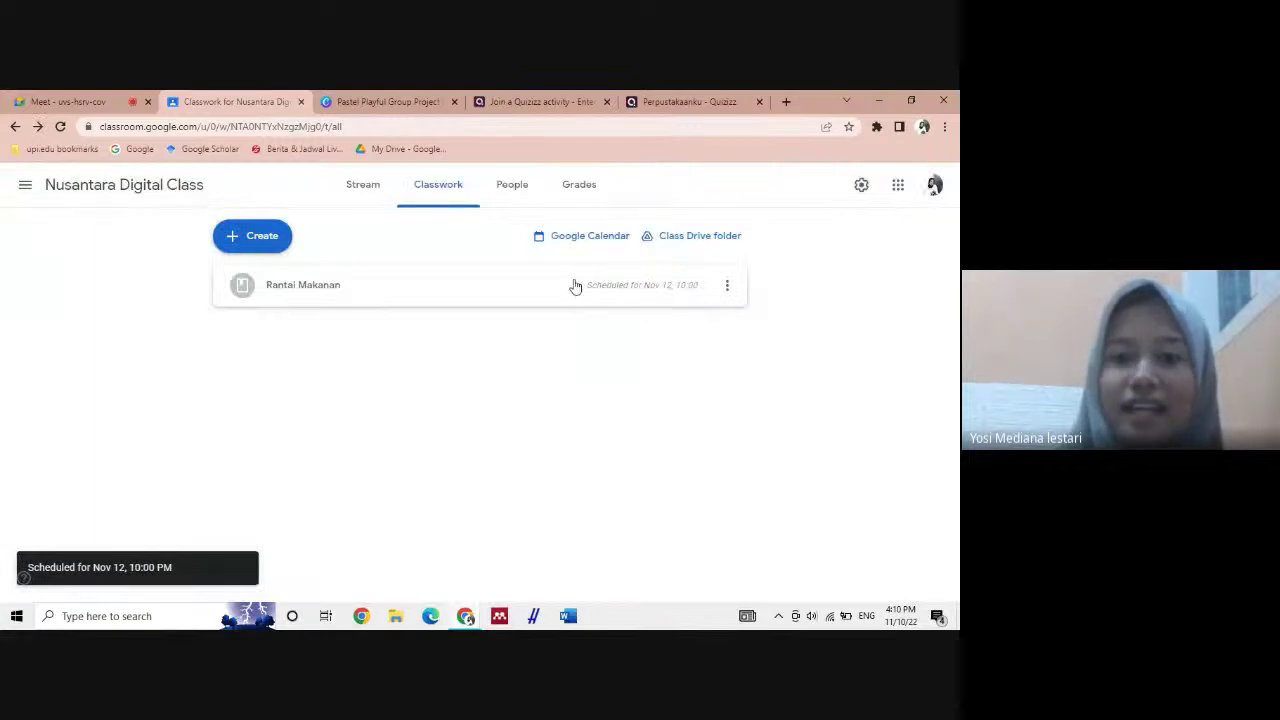
Review the scheduled Rantai Makanan material in its editor and check the class stream
{"action": "left_click", "coordinate": [575, 287]}
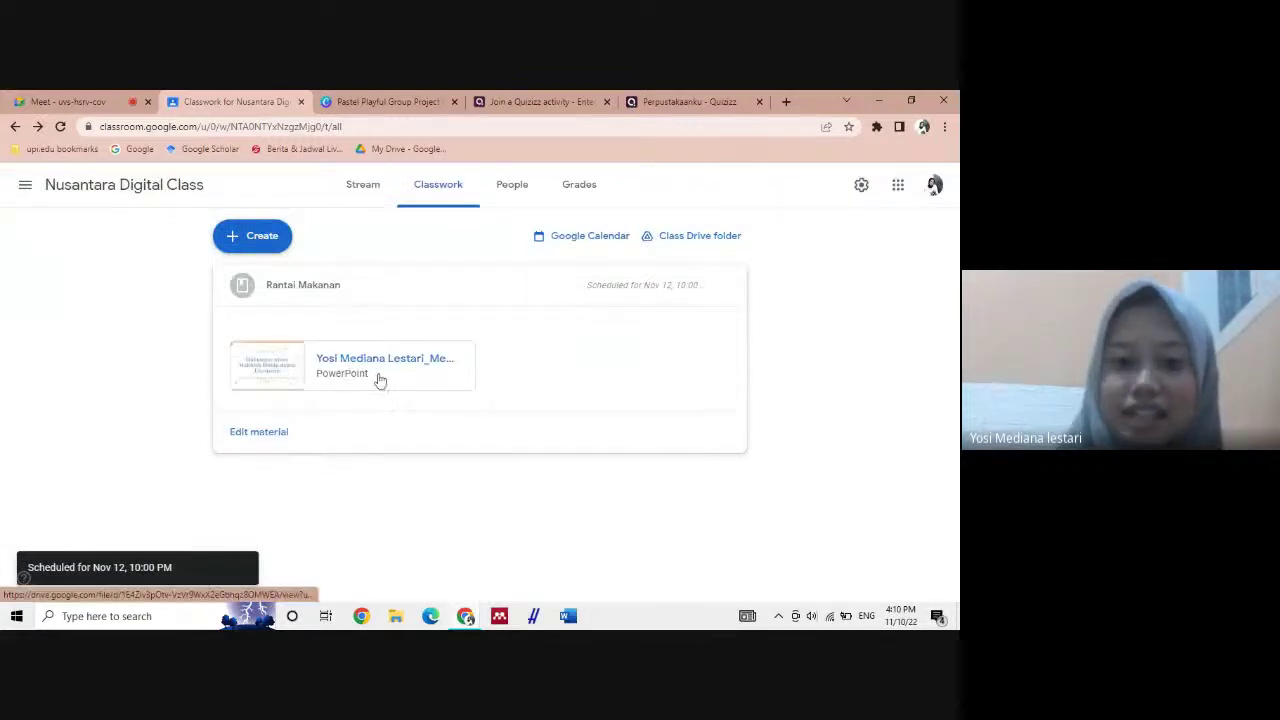
{"action": "left_click", "coordinate": [256, 436]}
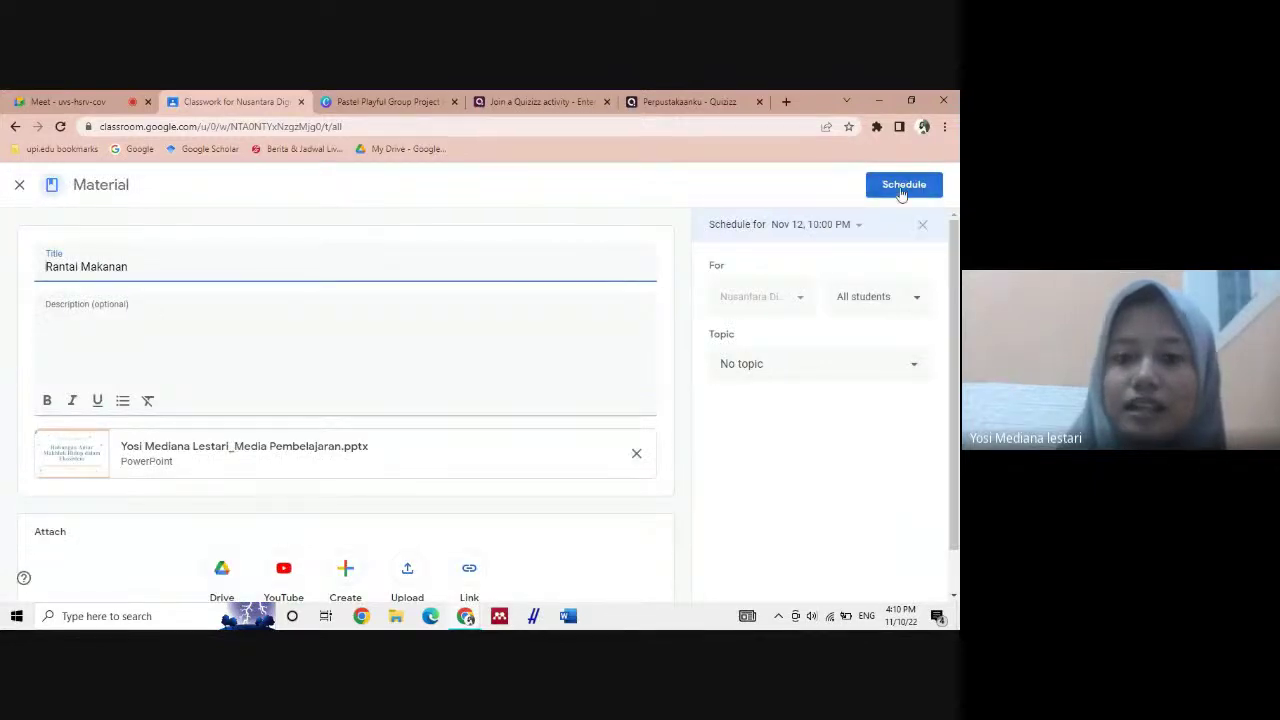
{"action": "left_click", "coordinate": [903, 190]}
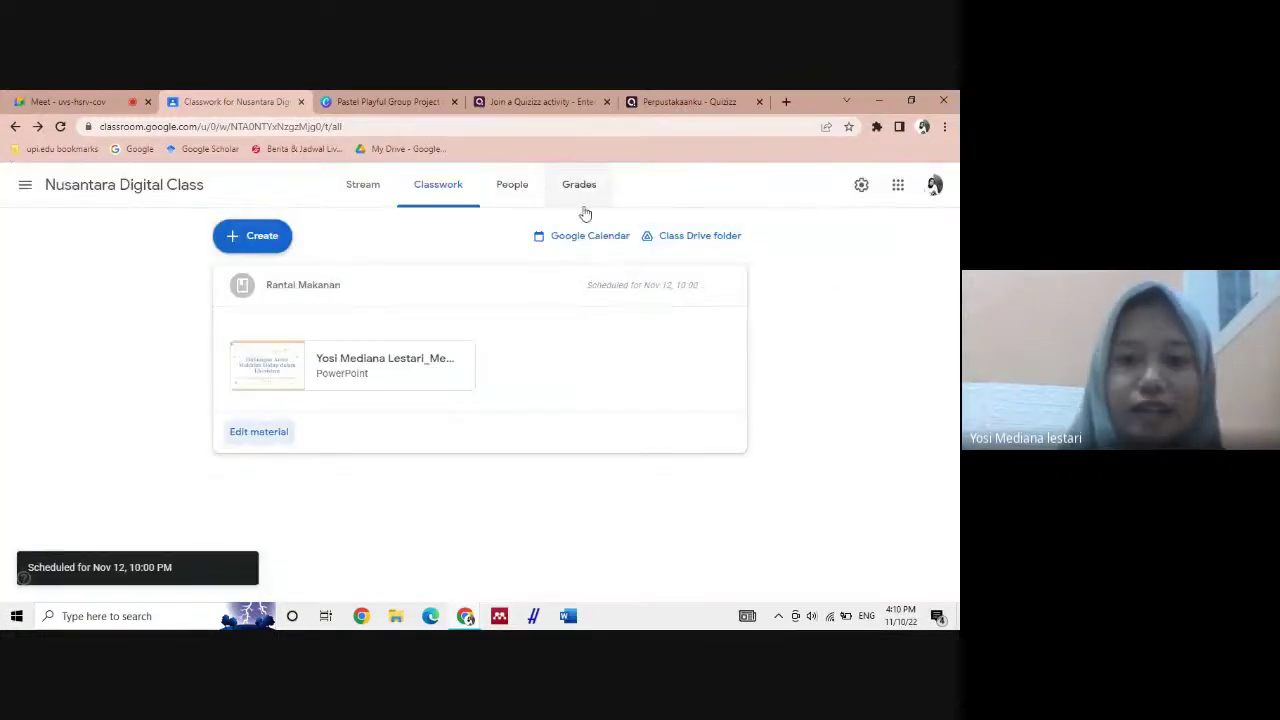
{"action": "left_click", "coordinate": [360, 186]}
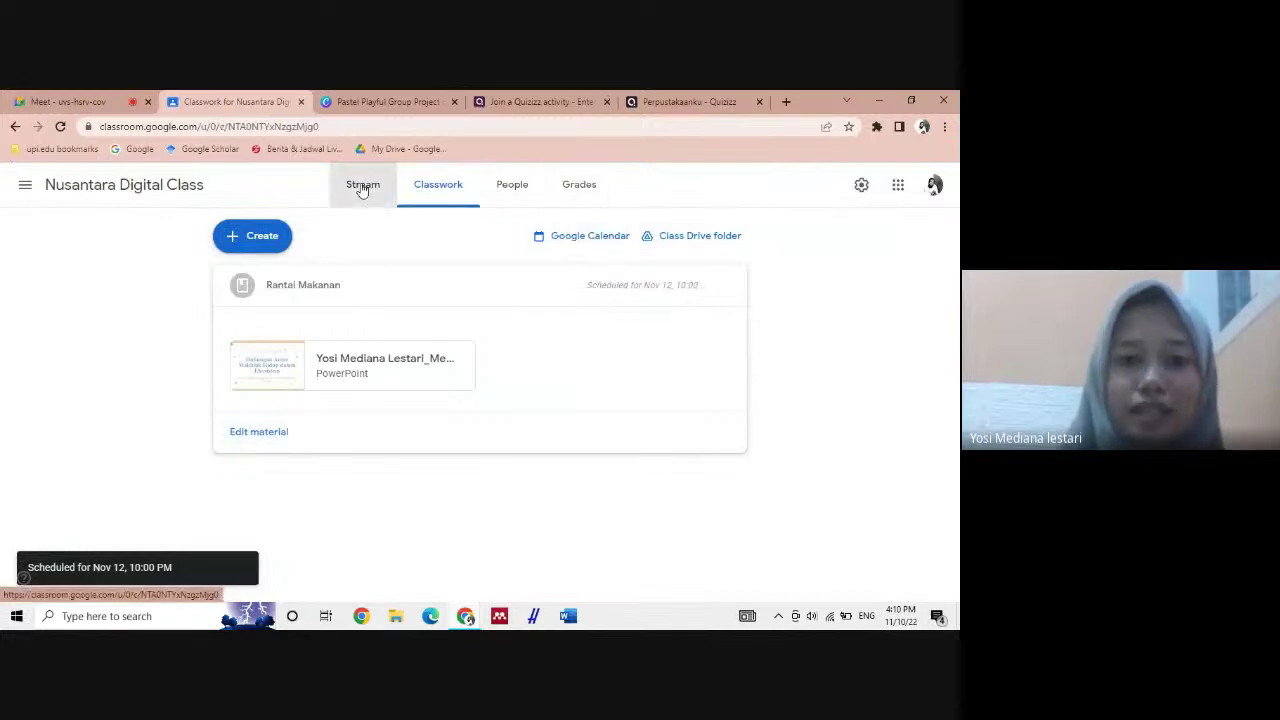
{"action": "left_click", "coordinate": [430, 188]}
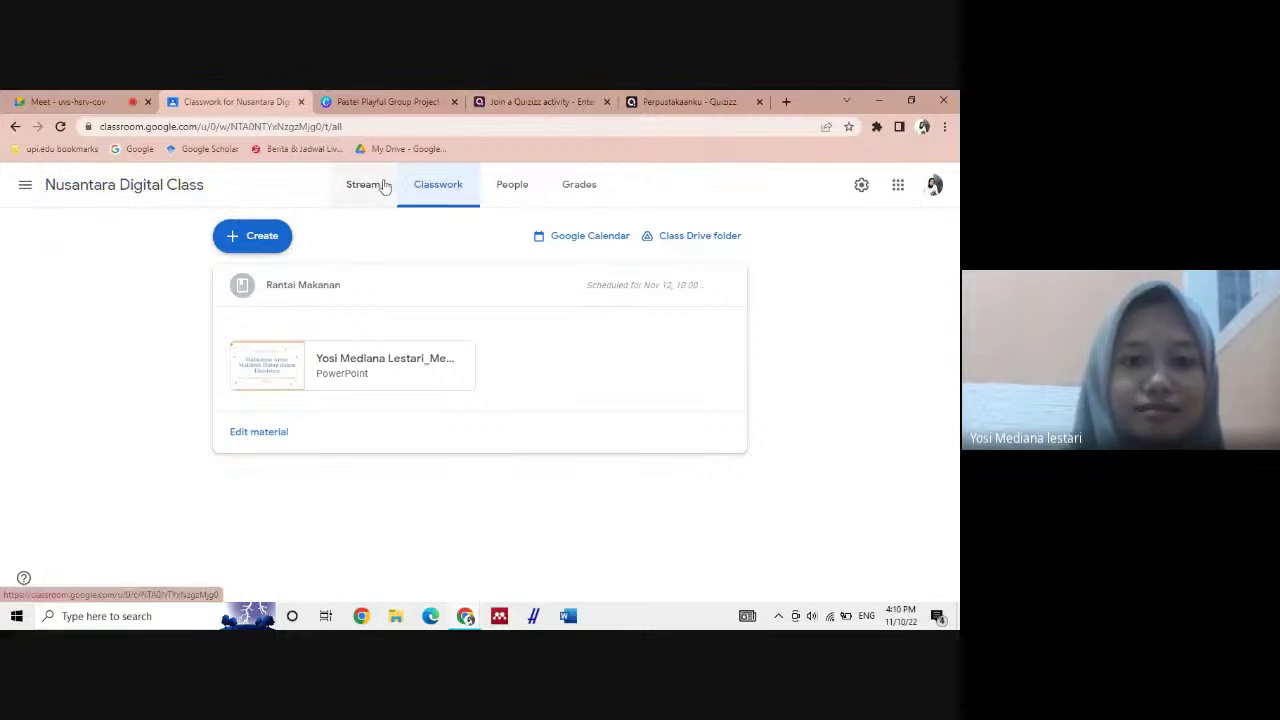
Create a quiz assignment, dismiss the originality reports hint, and open its attached Blank Quiz form
{"action": "left_click", "coordinate": [243, 243]}
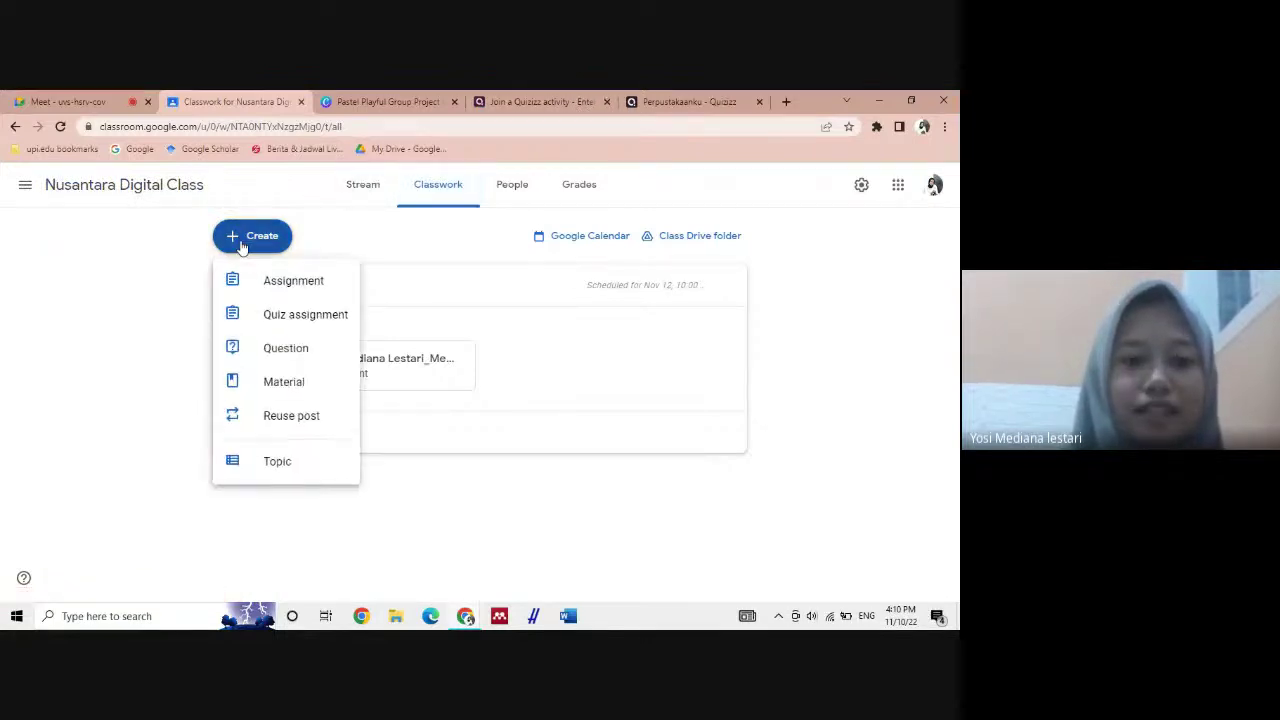
{"action": "left_click", "coordinate": [298, 326]}
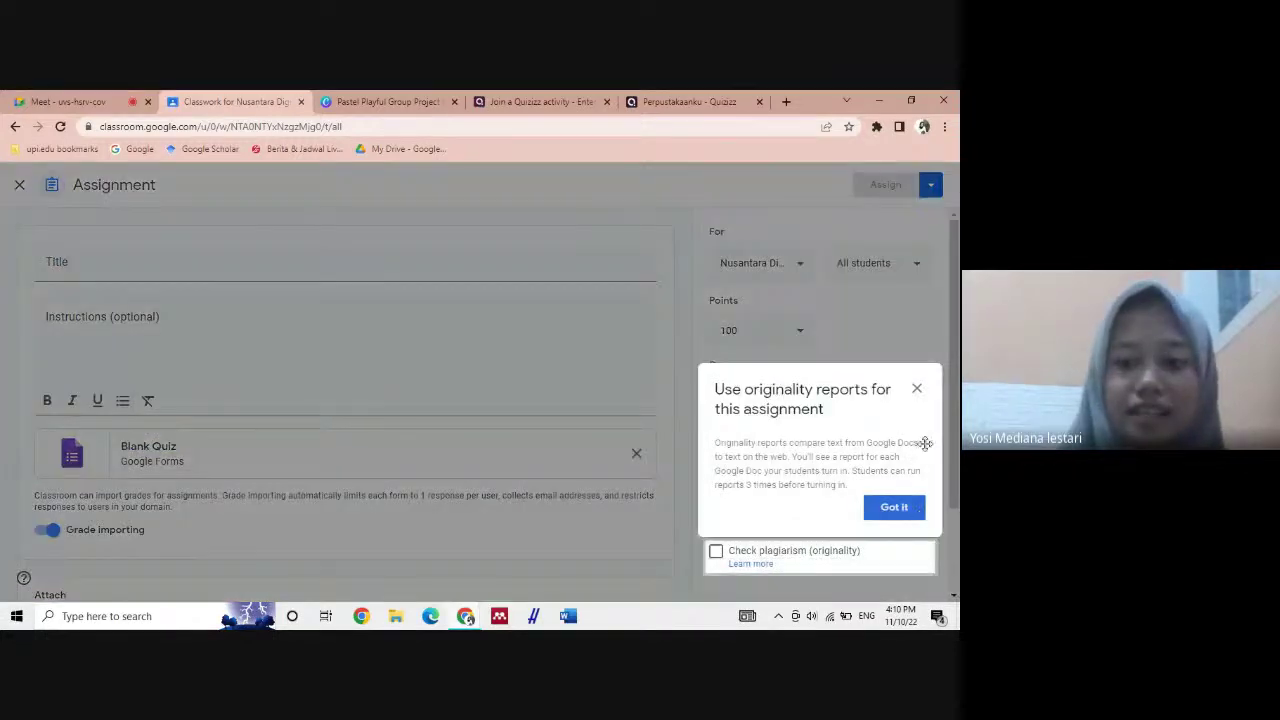
{"action": "left_click", "coordinate": [916, 389]}
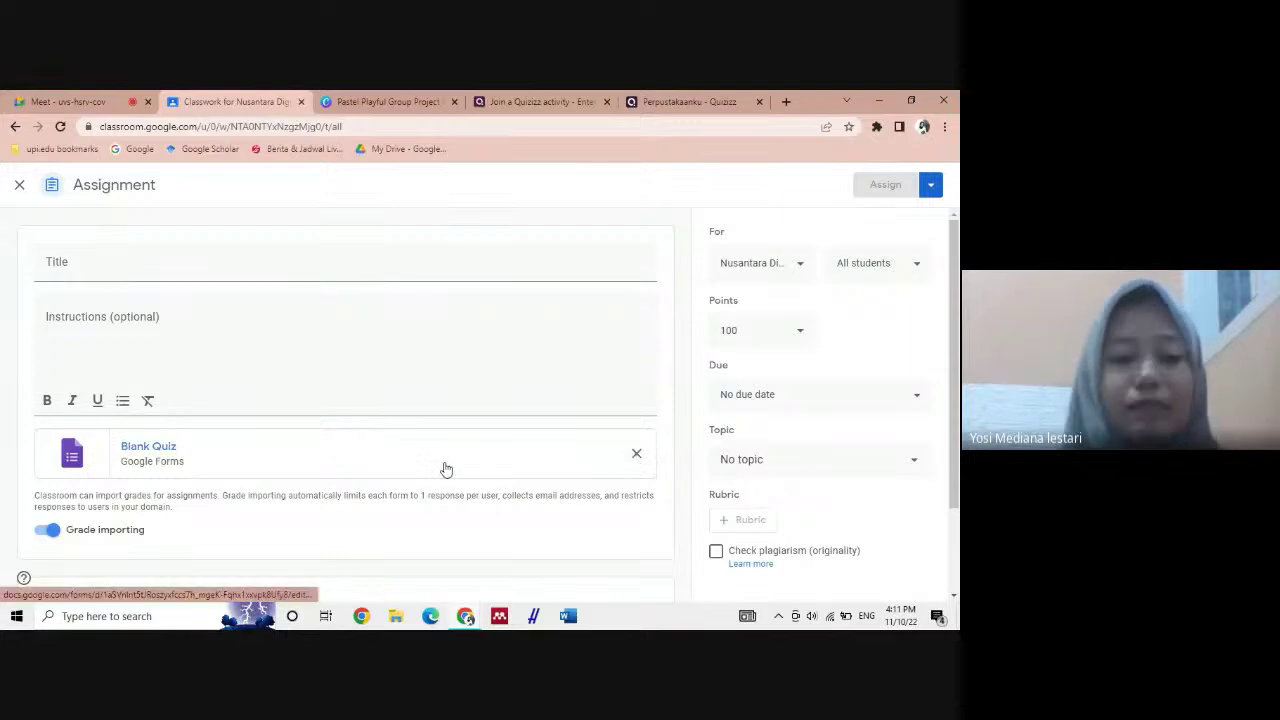
{"action": "left_click", "coordinate": [252, 452]}
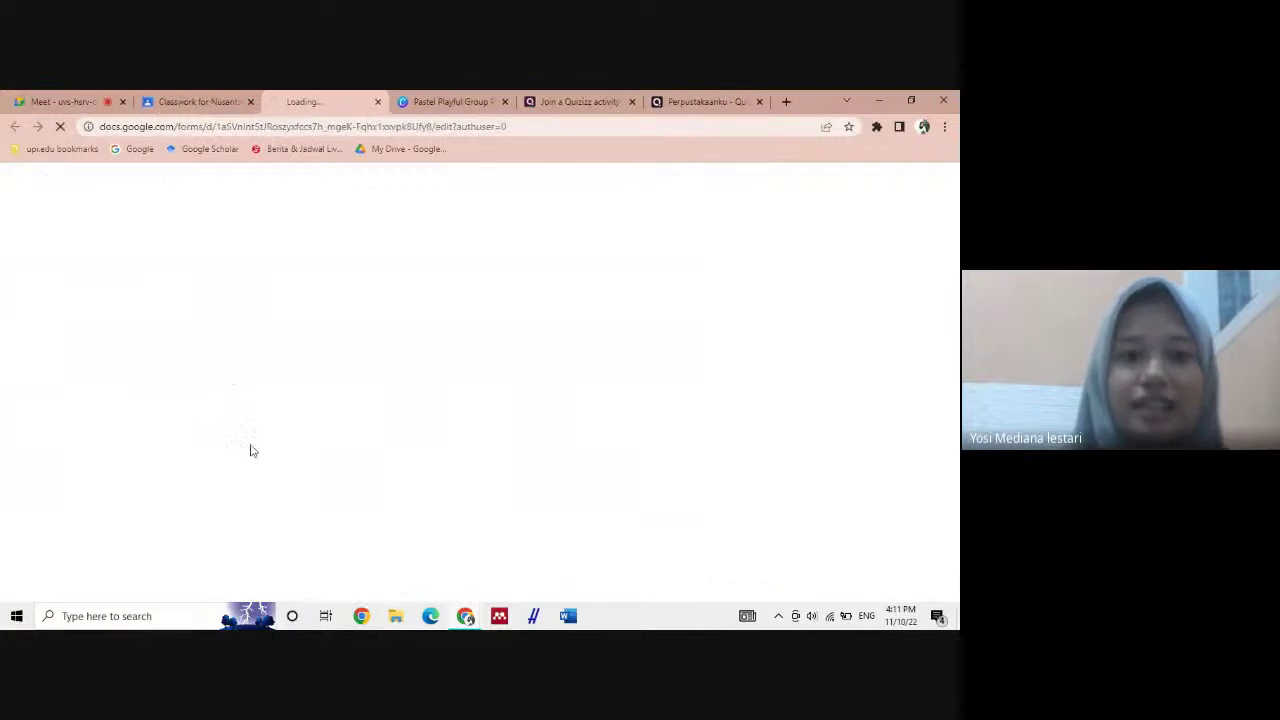
Close the blank quiz form and remove the Blank Quiz attachment from the assignment
{"action": "left_click", "coordinate": [378, 102]}
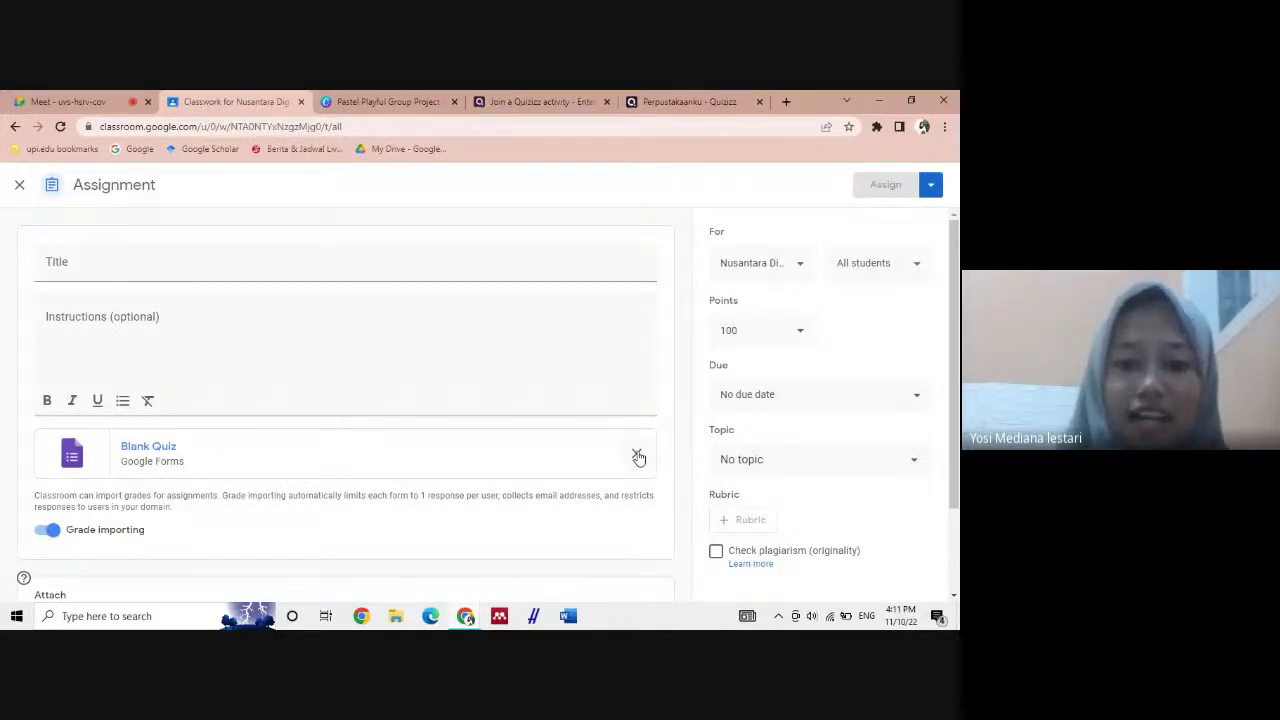
{"action": "left_click", "coordinate": [637, 456]}
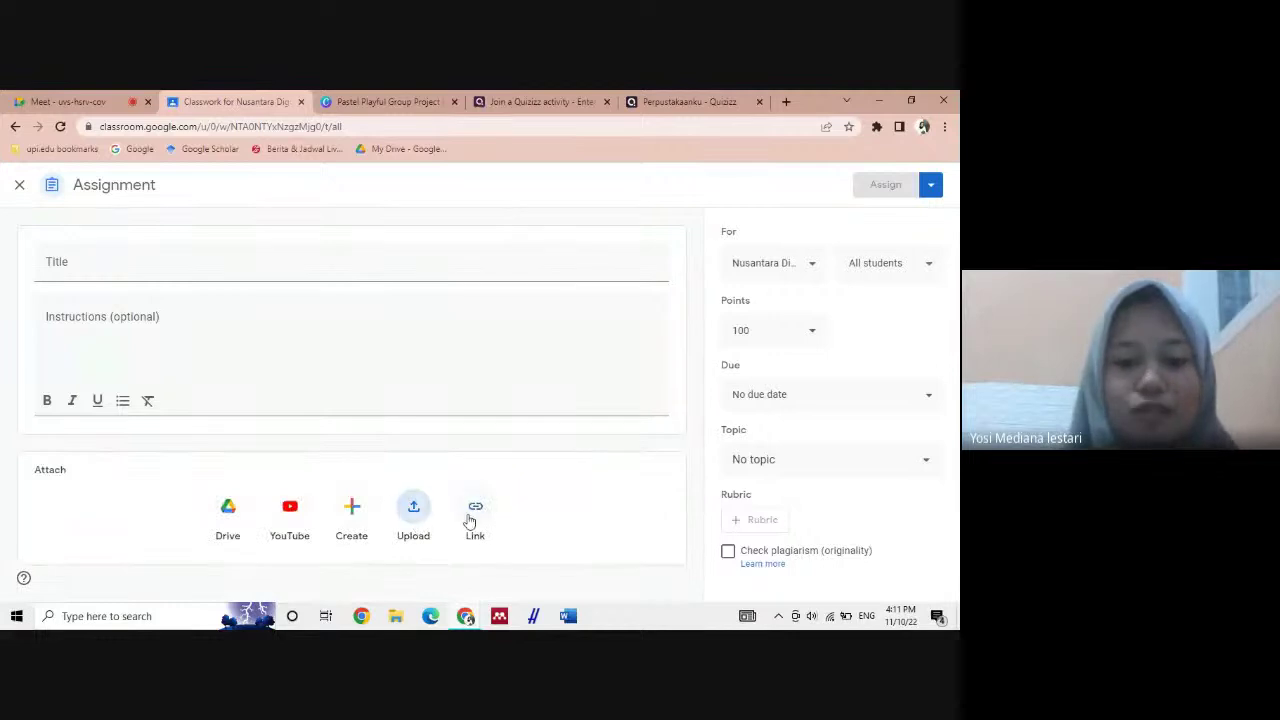
{"action": "left_click", "coordinate": [472, 516]}
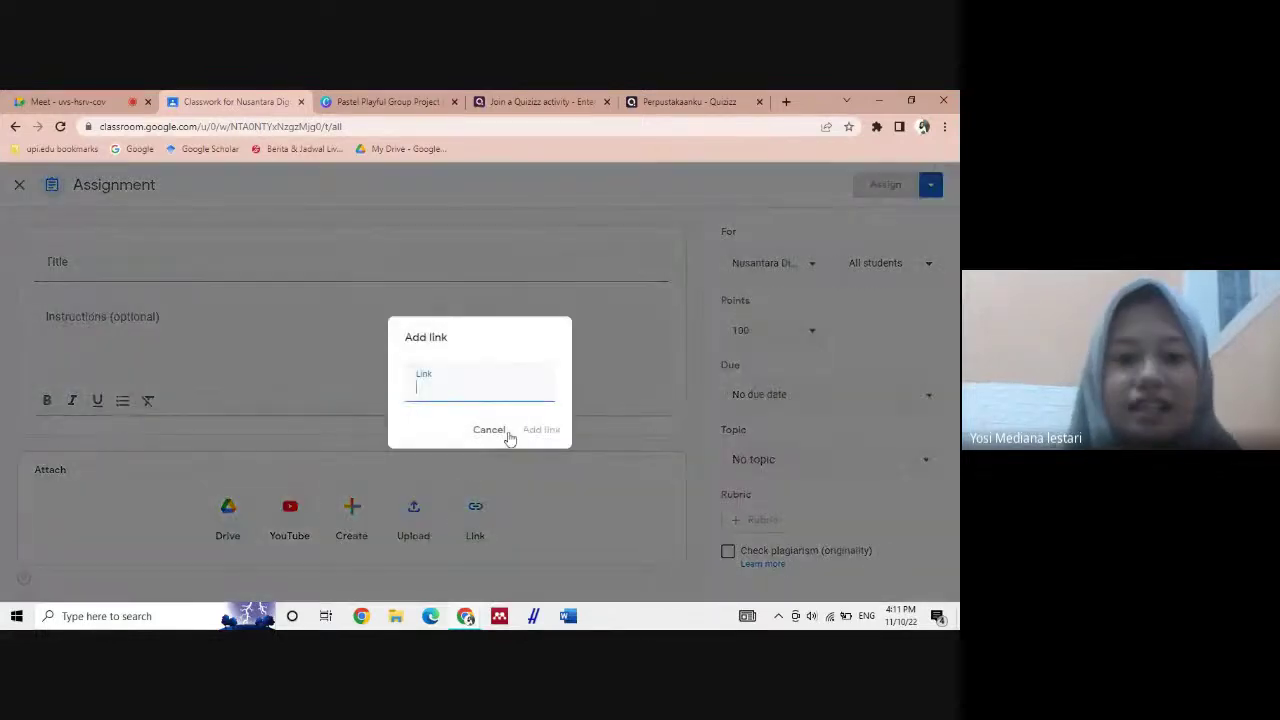
{"action": "left_click", "coordinate": [488, 430]}
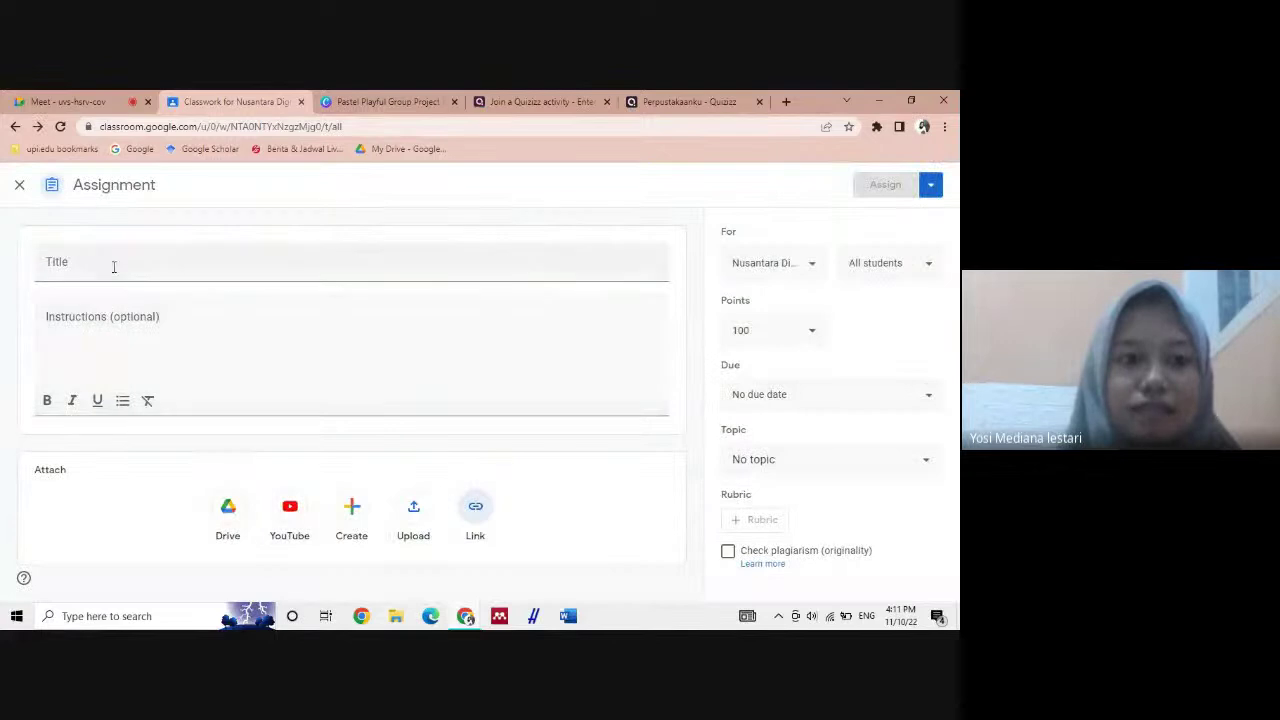
Title the assignment Raantai makanan and leave its instructions empty
{"action": "left_click", "coordinate": [114, 267]}
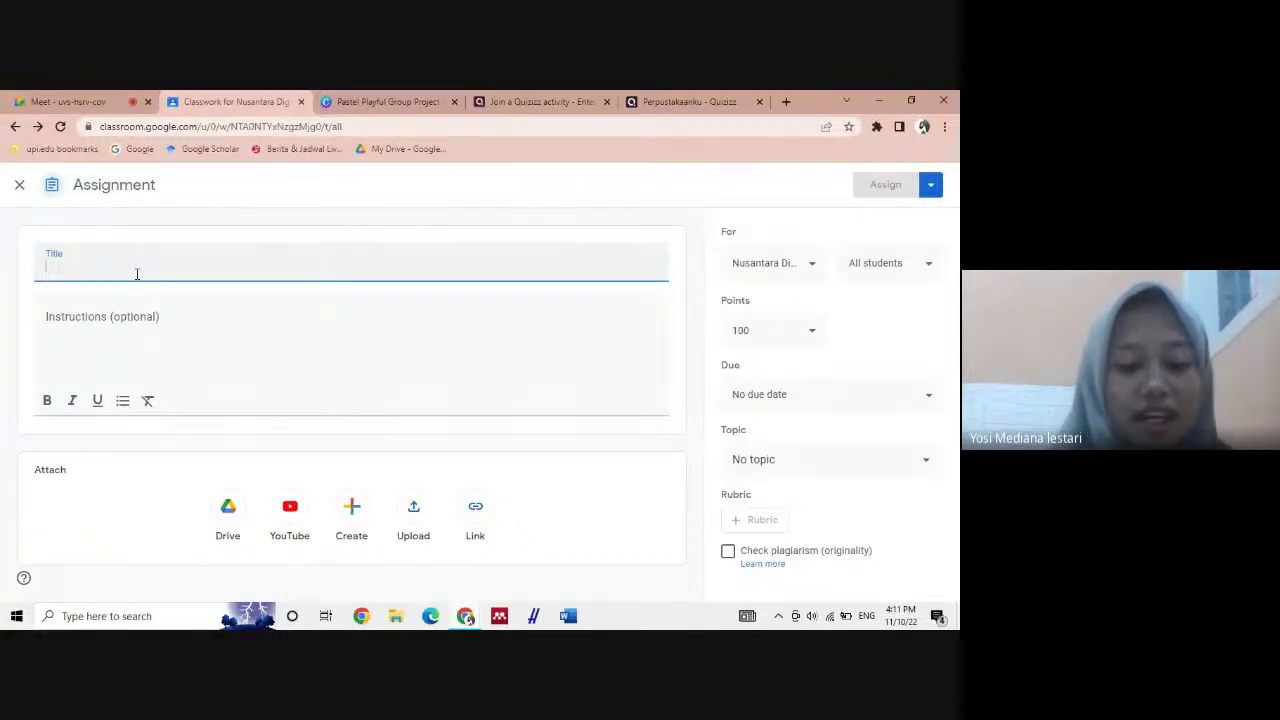
{"action": "type", "text": "R"}
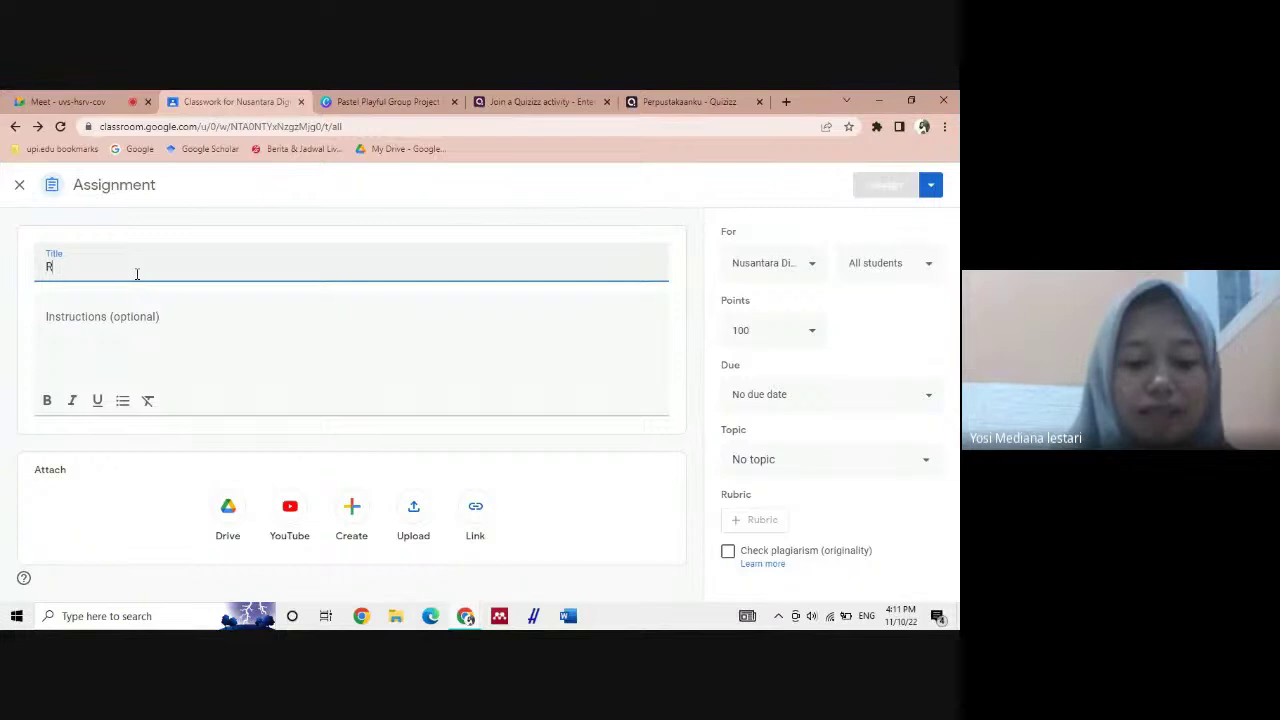
{"action": "type", "text": "aantai makanan"}
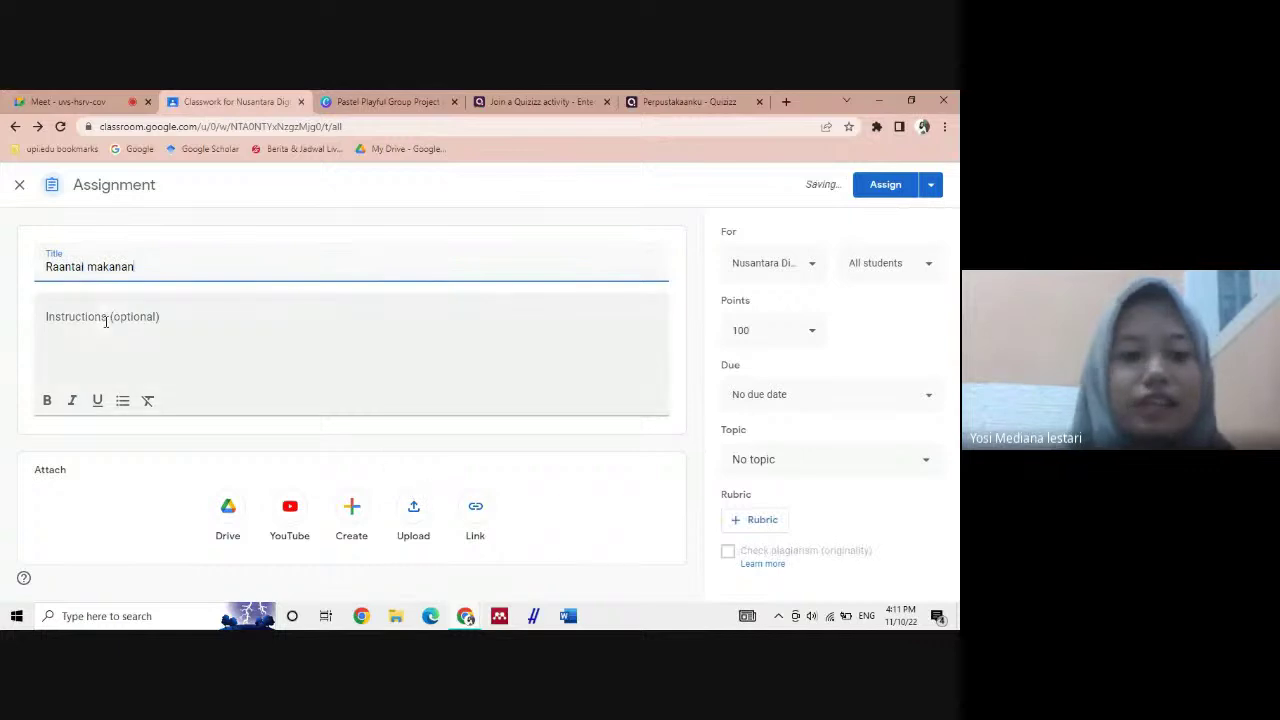
{"action": "left_click", "coordinate": [109, 322]}
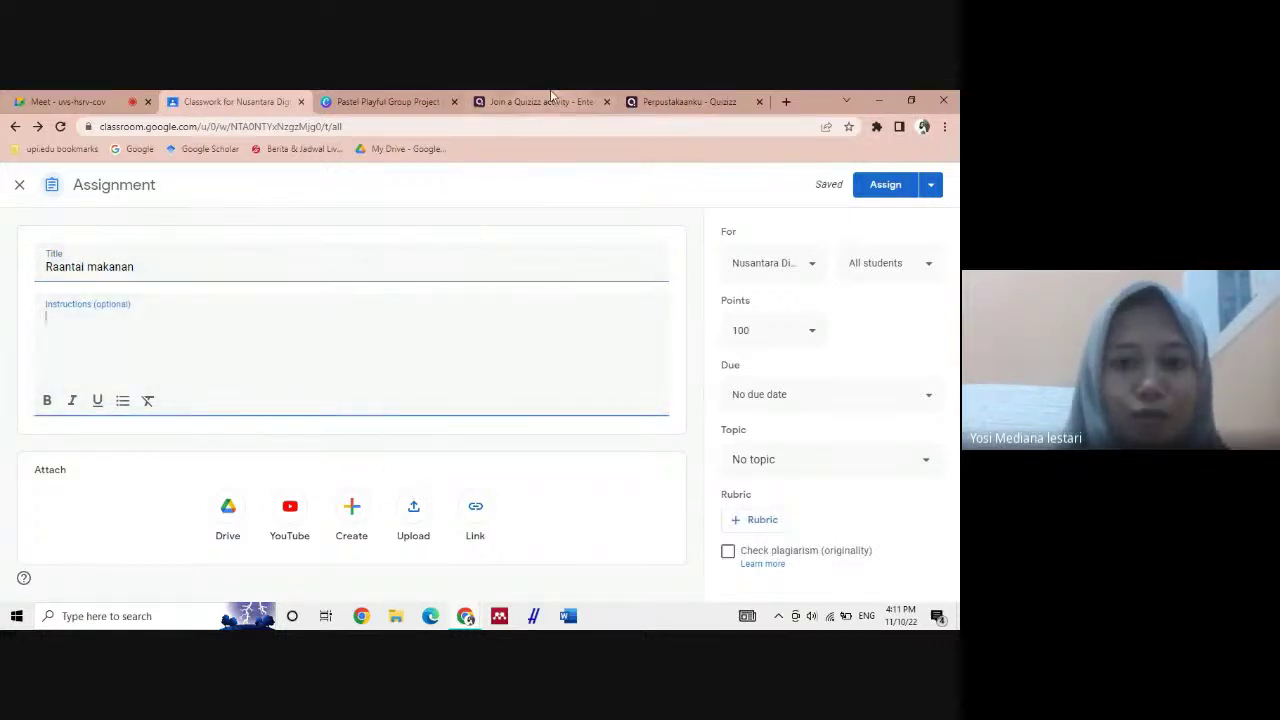
Copy the share link of the Rantai Makanan quiz in Quizizz and attach it as a link to the Classroom assignment
{"action": "left_click", "coordinate": [650, 98]}
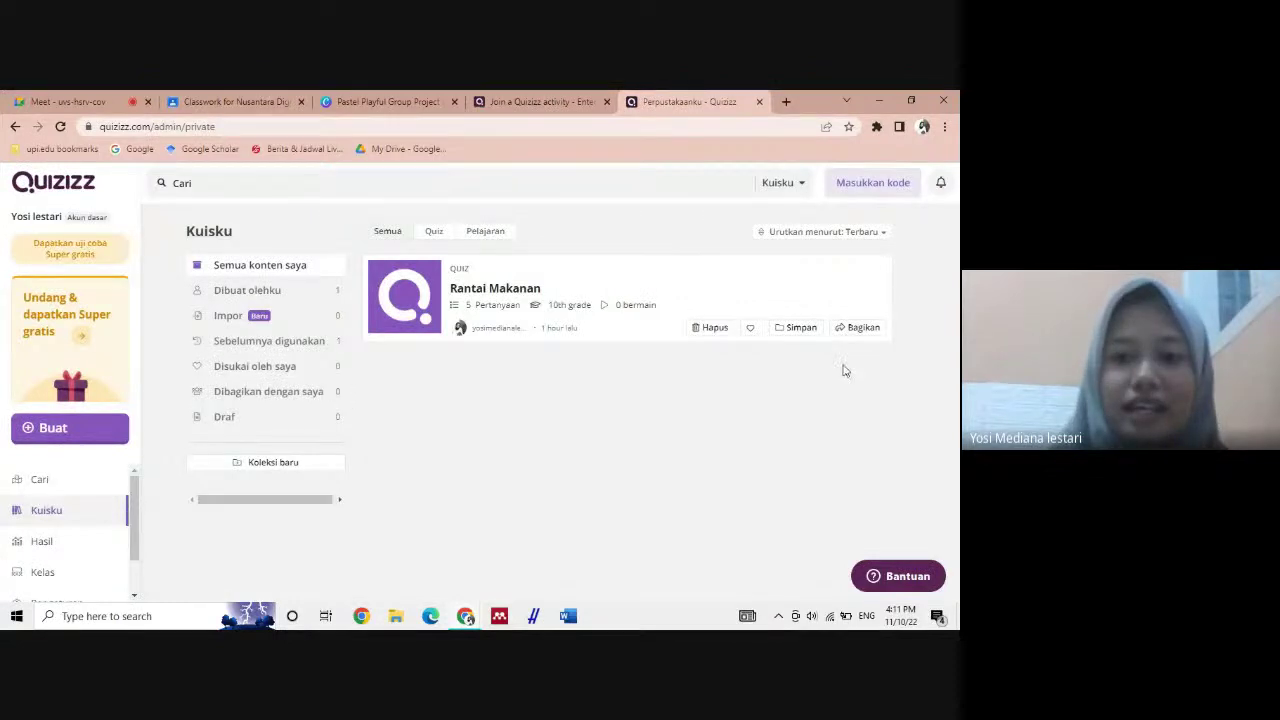
{"action": "left_click", "coordinate": [857, 328]}
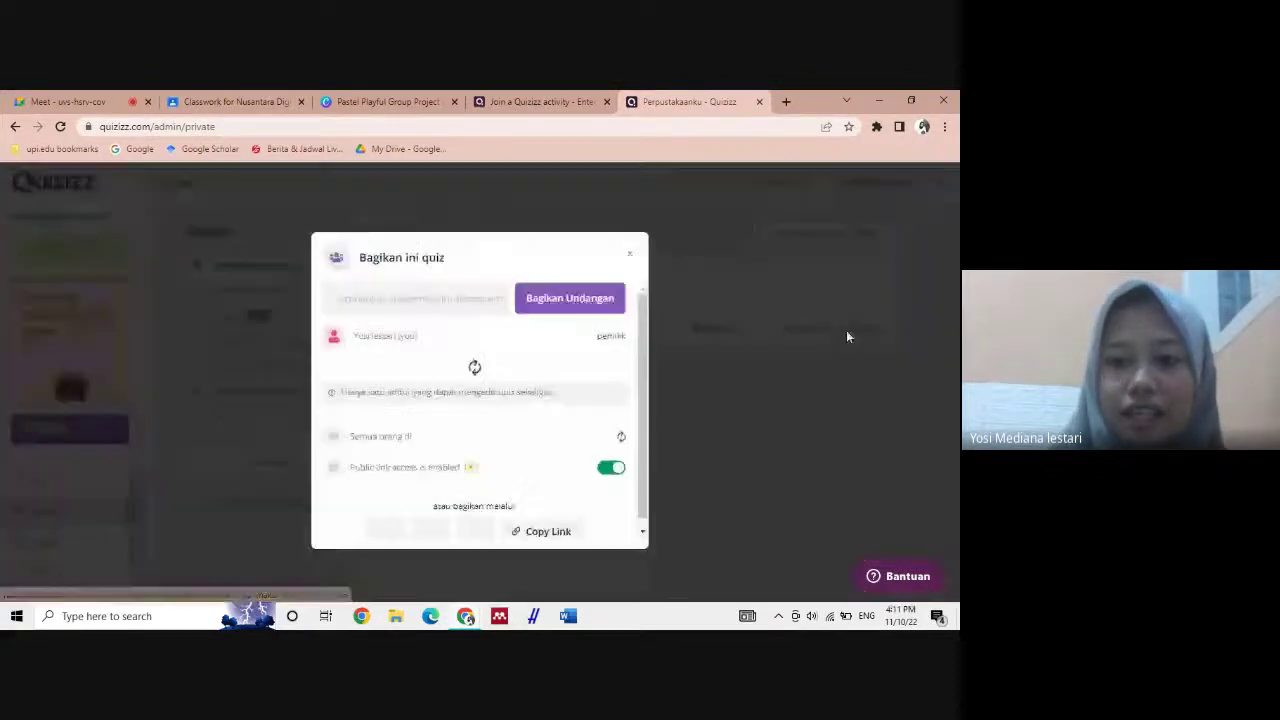
{"action": "left_click", "coordinate": [564, 528]}
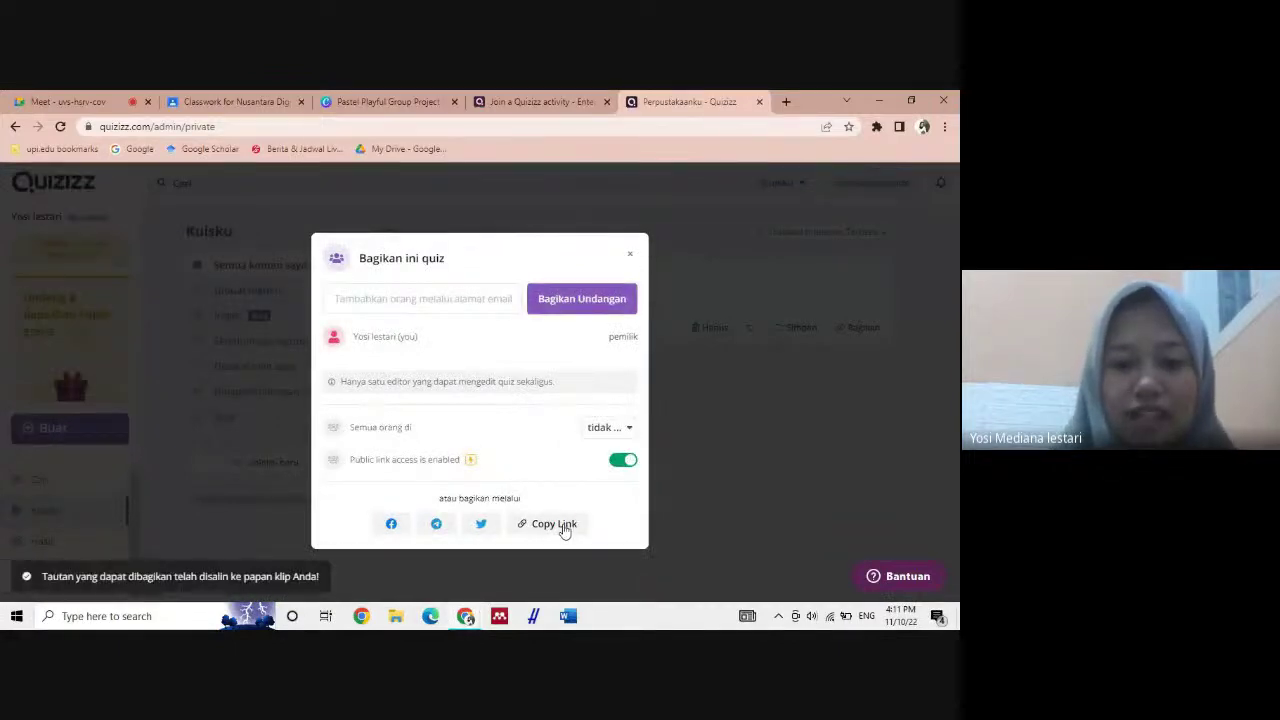
{"action": "left_click", "coordinate": [186, 97]}
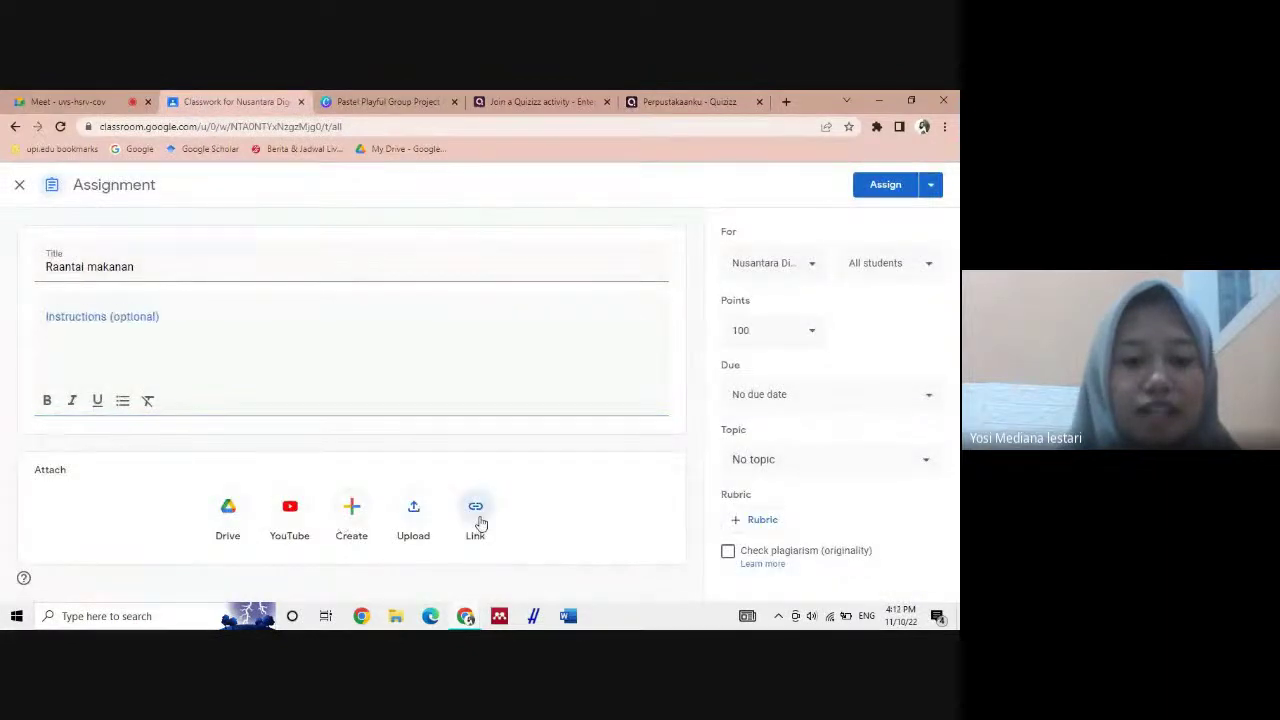
{"action": "left_click", "coordinate": [476, 510]}
{"action": "key", "text": "ctrl+v"}
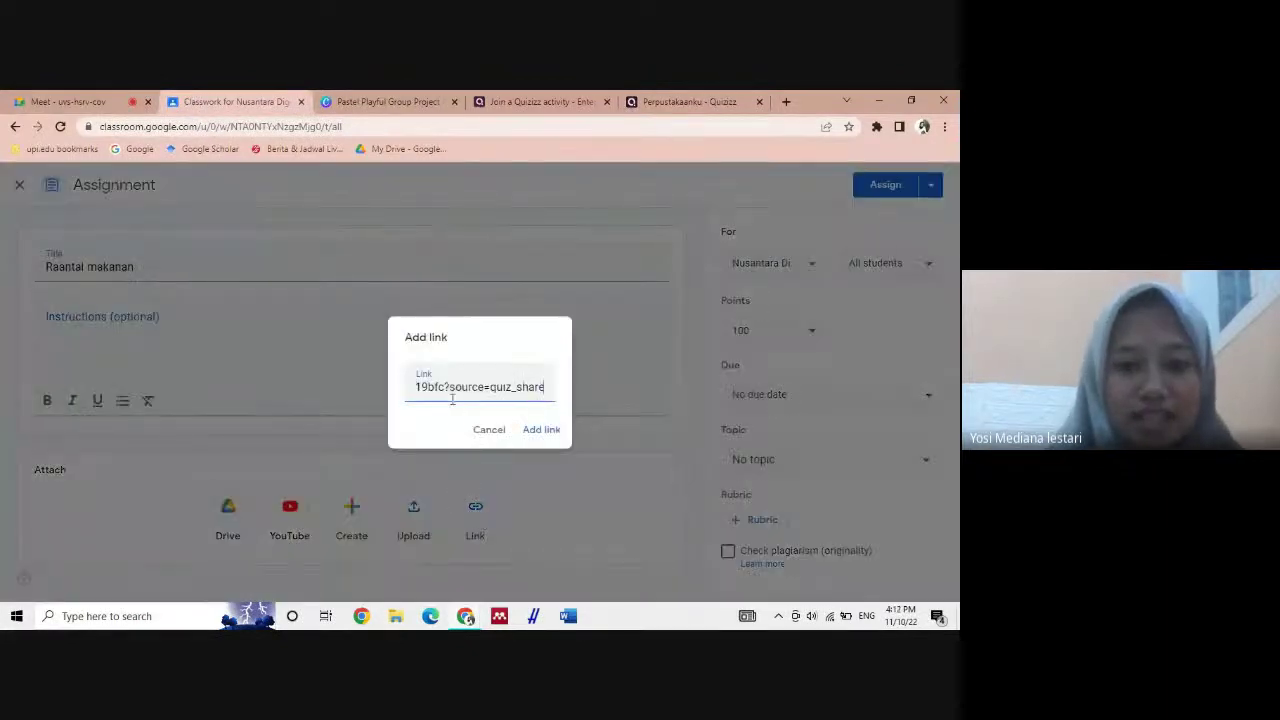
{"action": "left_click", "coordinate": [543, 430]}
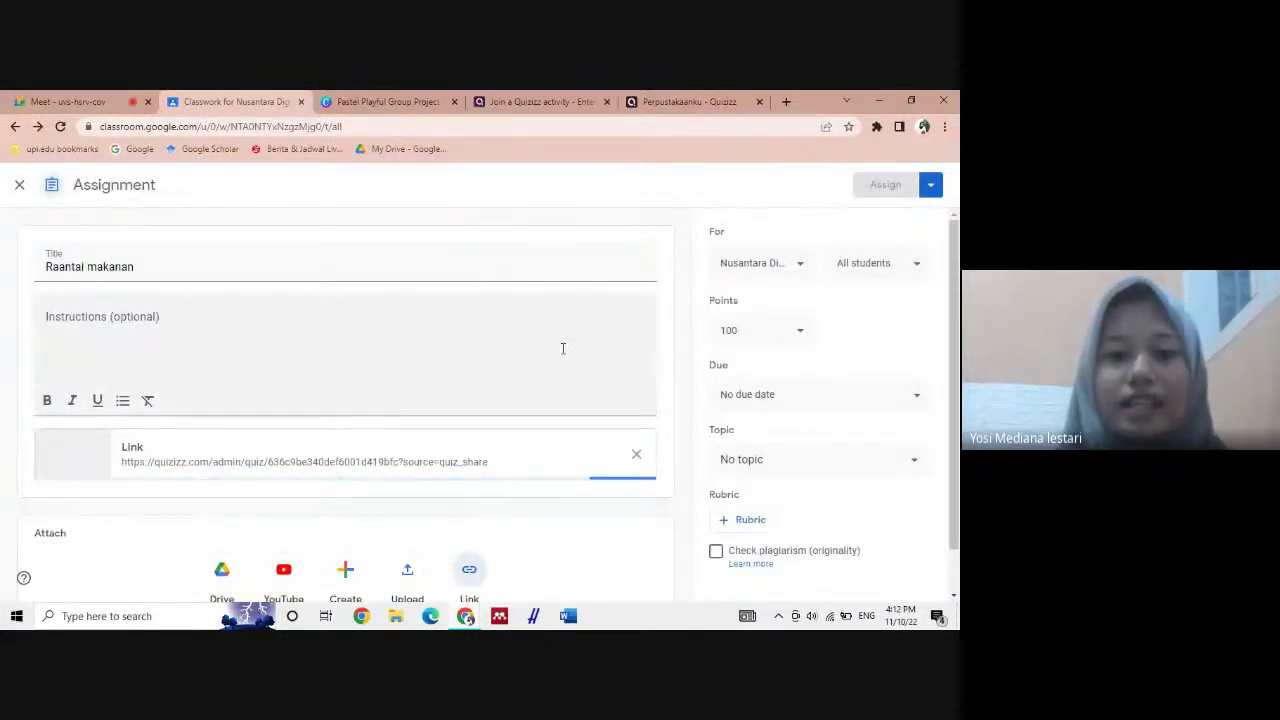
Return to Quizizz, close the quiz's sharing dialog, and open the Rantai Makanan quiz page
{"action": "left_click", "coordinate": [686, 100]}
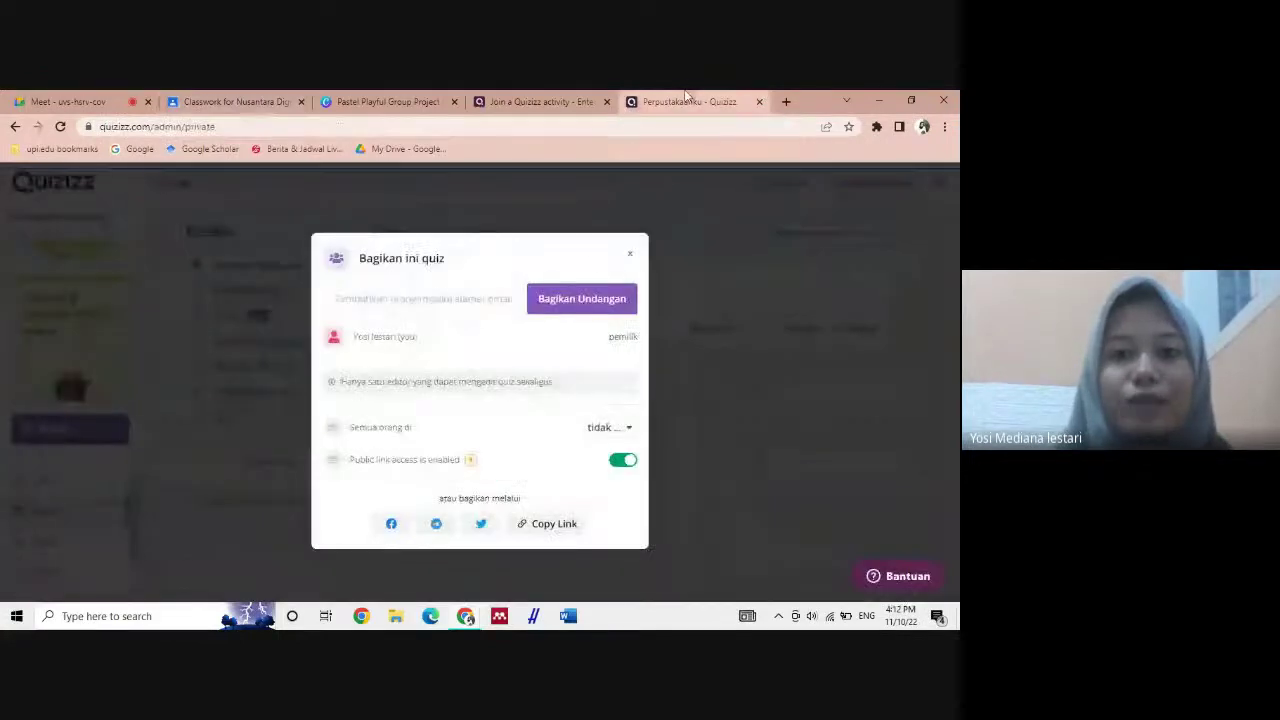
{"action": "left_click", "coordinate": [631, 255]}
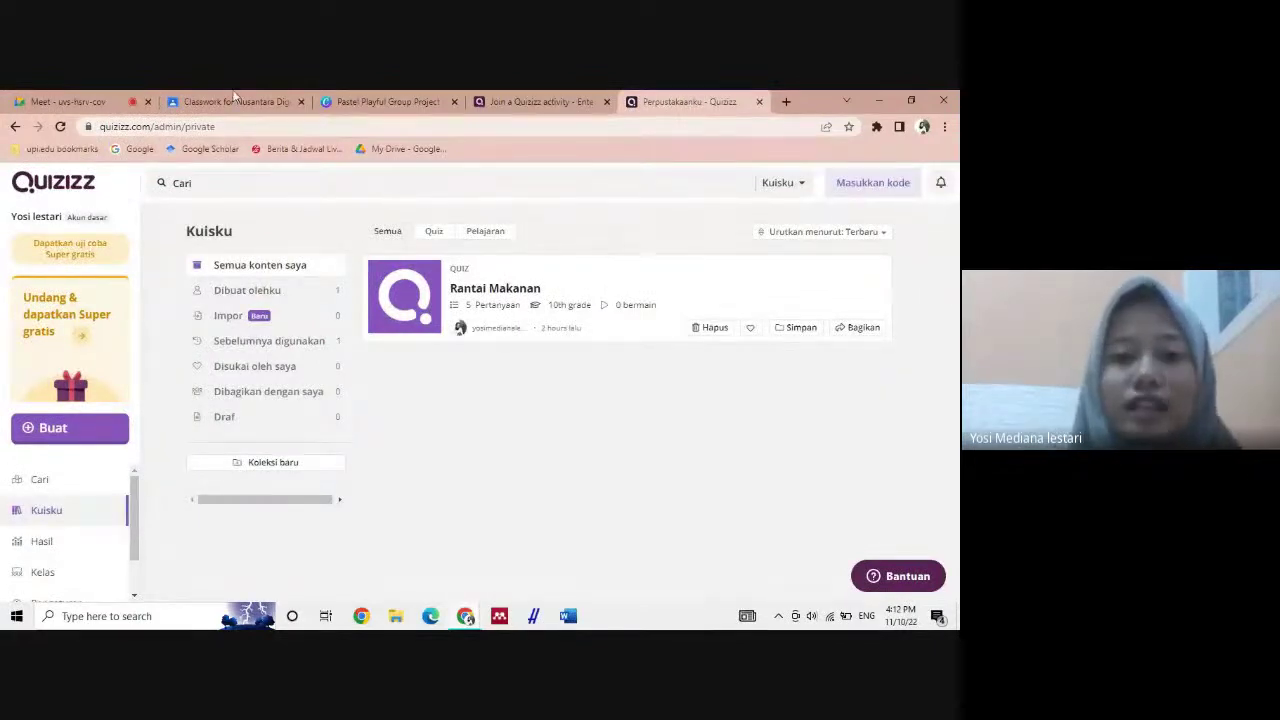
{"action": "left_click", "coordinate": [756, 288]}
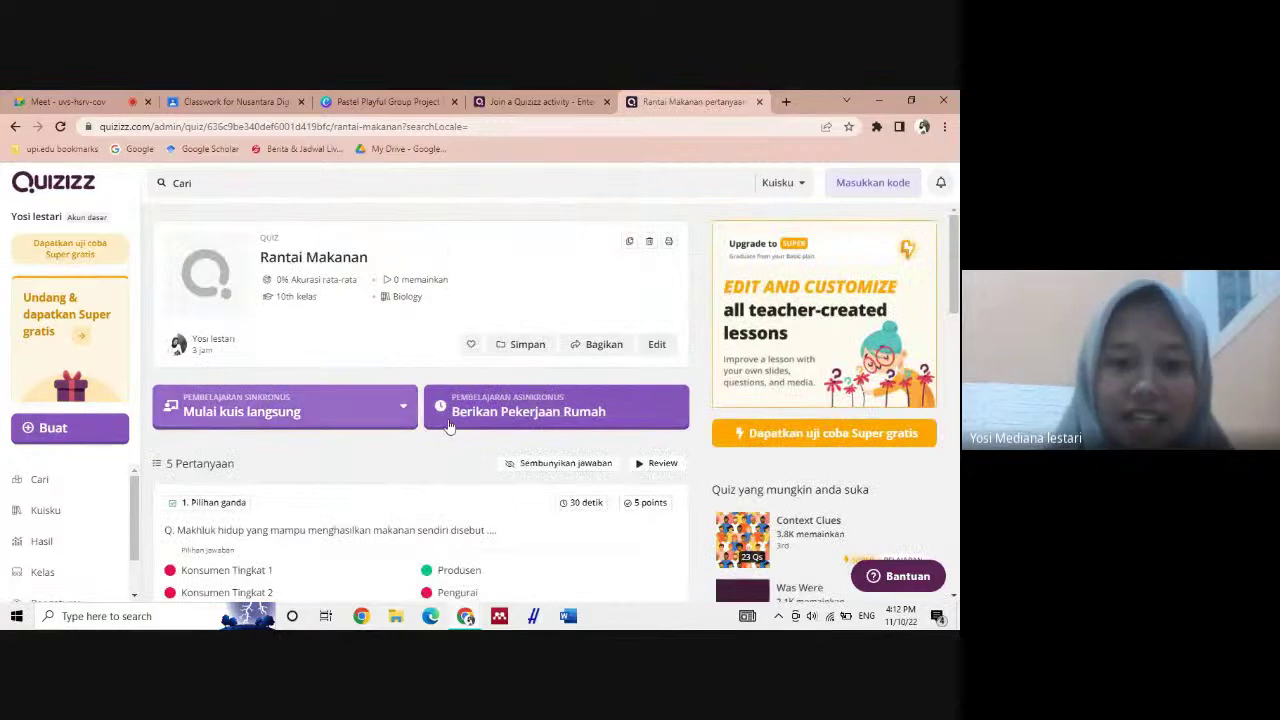
Switch to Google Classroom and remove the attached Quizizz link from the assignment
{"action": "left_click", "coordinate": [230, 101]}
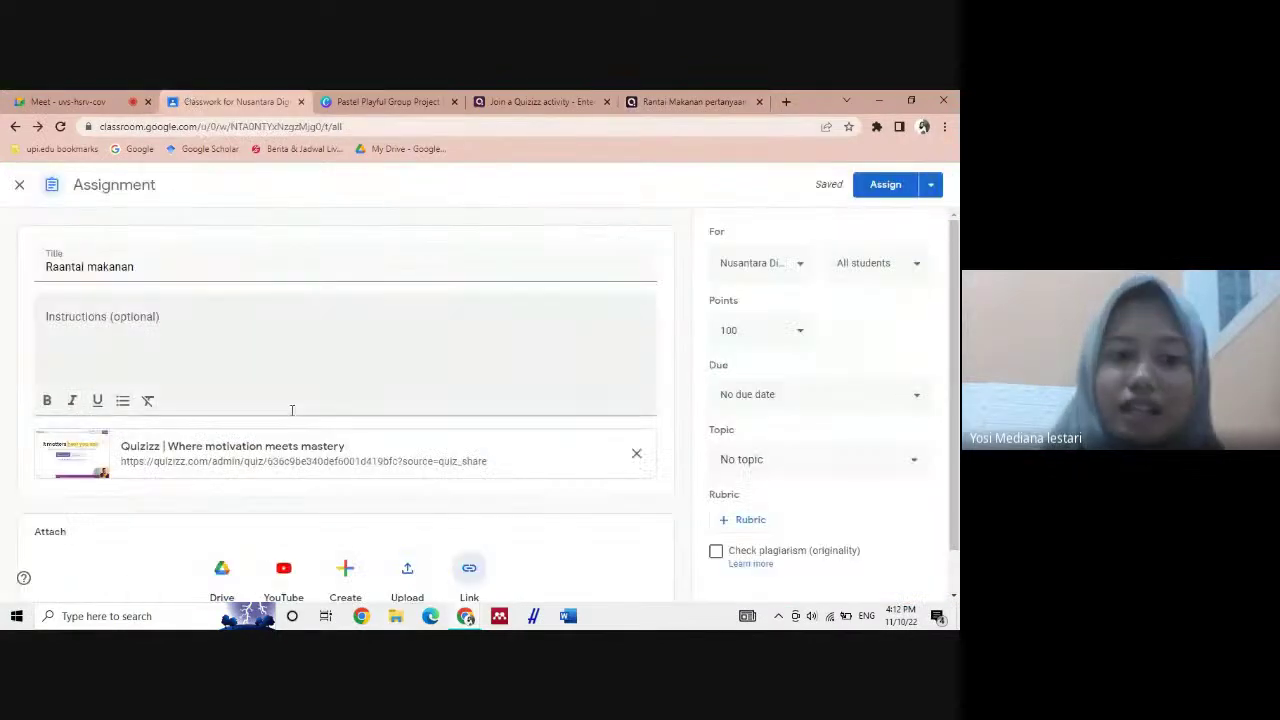
{"action": "left_click", "coordinate": [636, 455]}
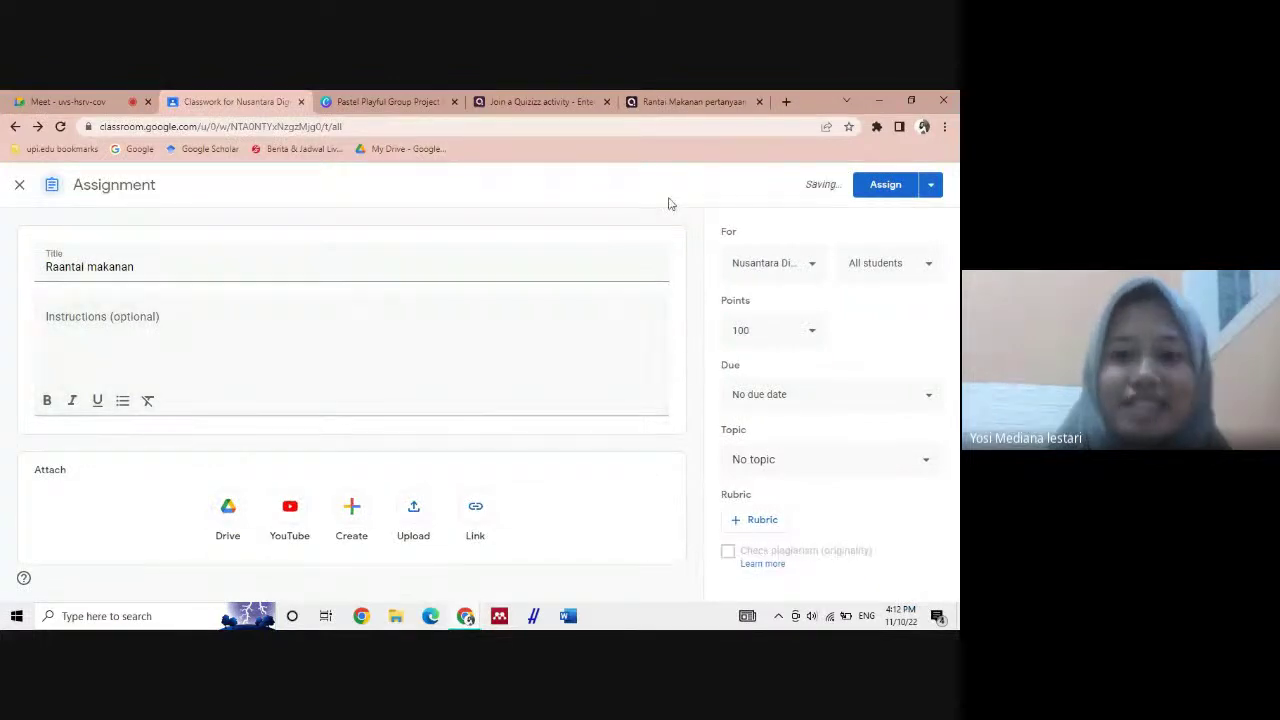
{"action": "left_click", "coordinate": [690, 101]}
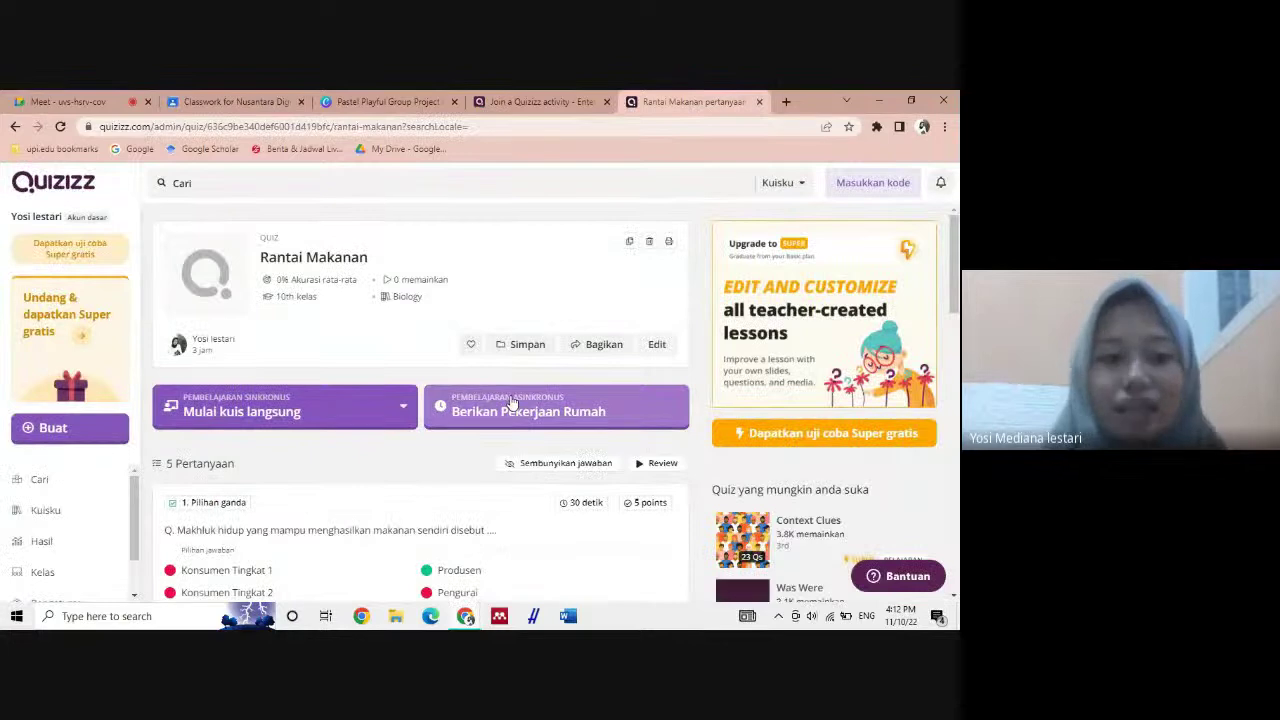
{"action": "left_click", "coordinate": [230, 101]}
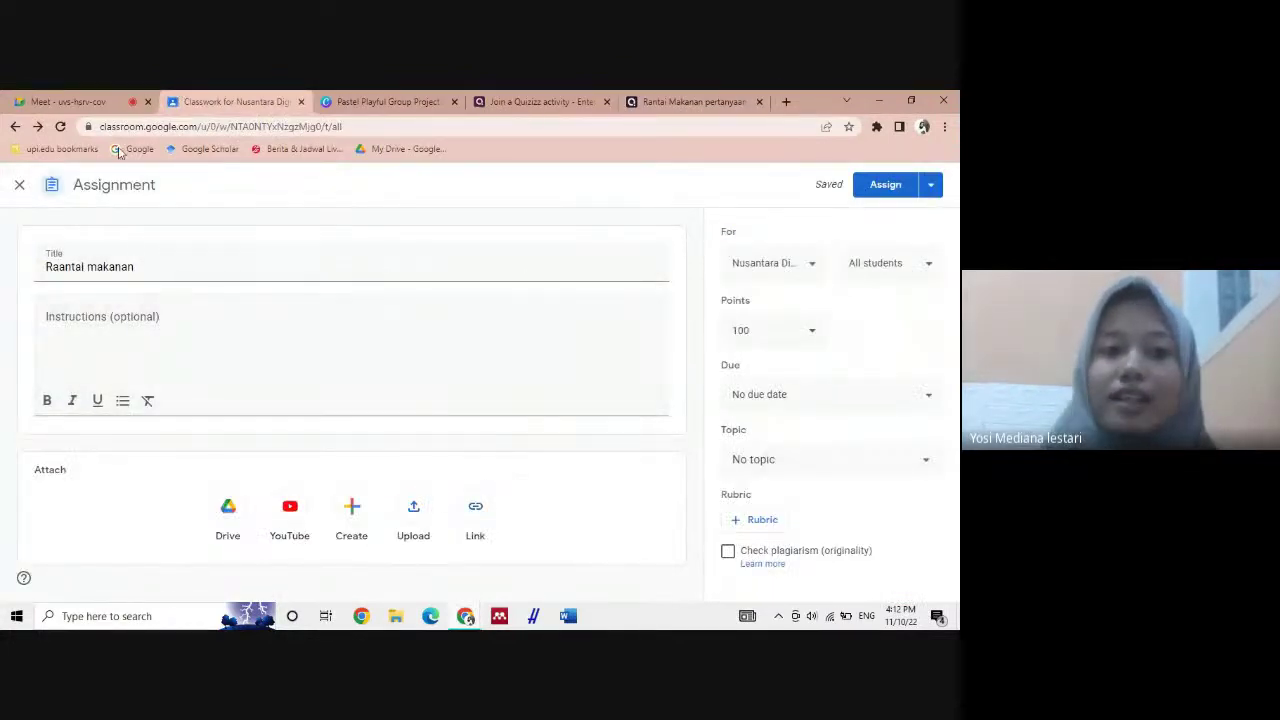
In Quizizz, assign the Rantai Makanan quiz as homework, keeping the custom deadline of Friday November 11 at 04:15 PM
{"action": "left_click", "coordinate": [713, 100]}
{"action": "left_click", "coordinate": [538, 412]}
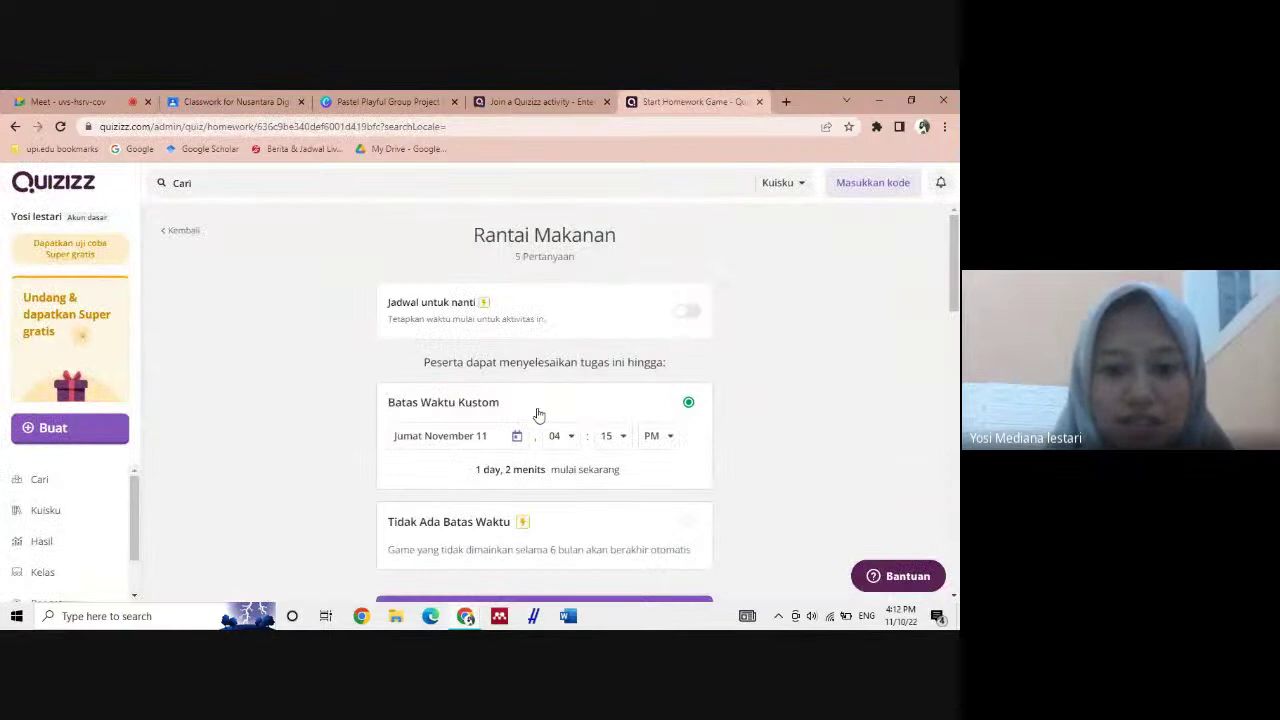
{"action": "scroll", "coordinate": [591, 494], "scroll_direction": "down", "scroll_amount": 2}
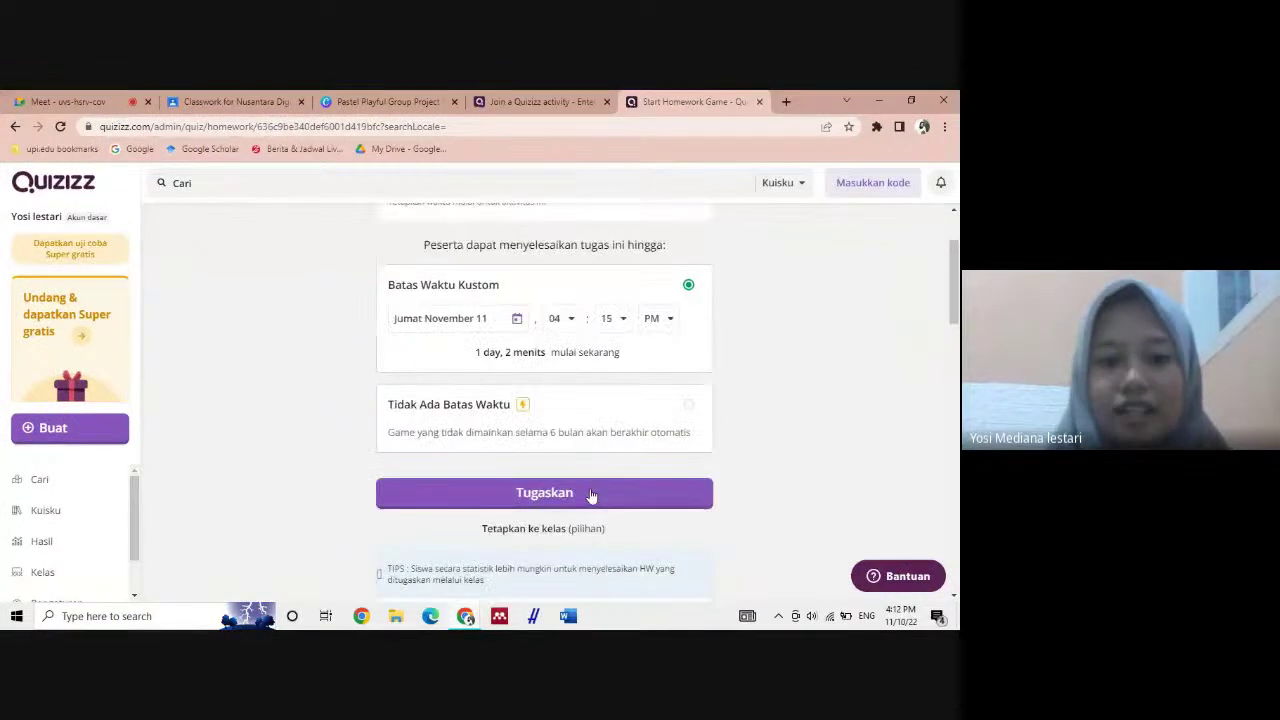
{"action": "left_click", "coordinate": [568, 325]}
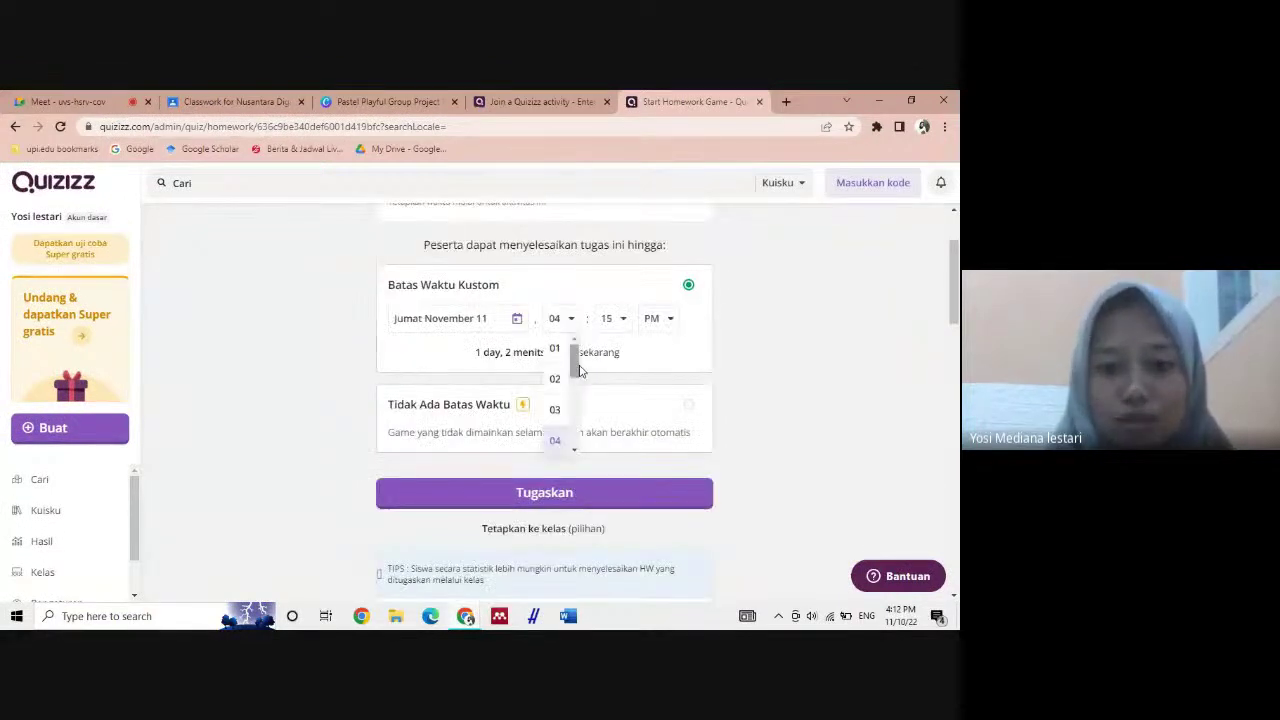
{"action": "left_click", "coordinate": [463, 330]}
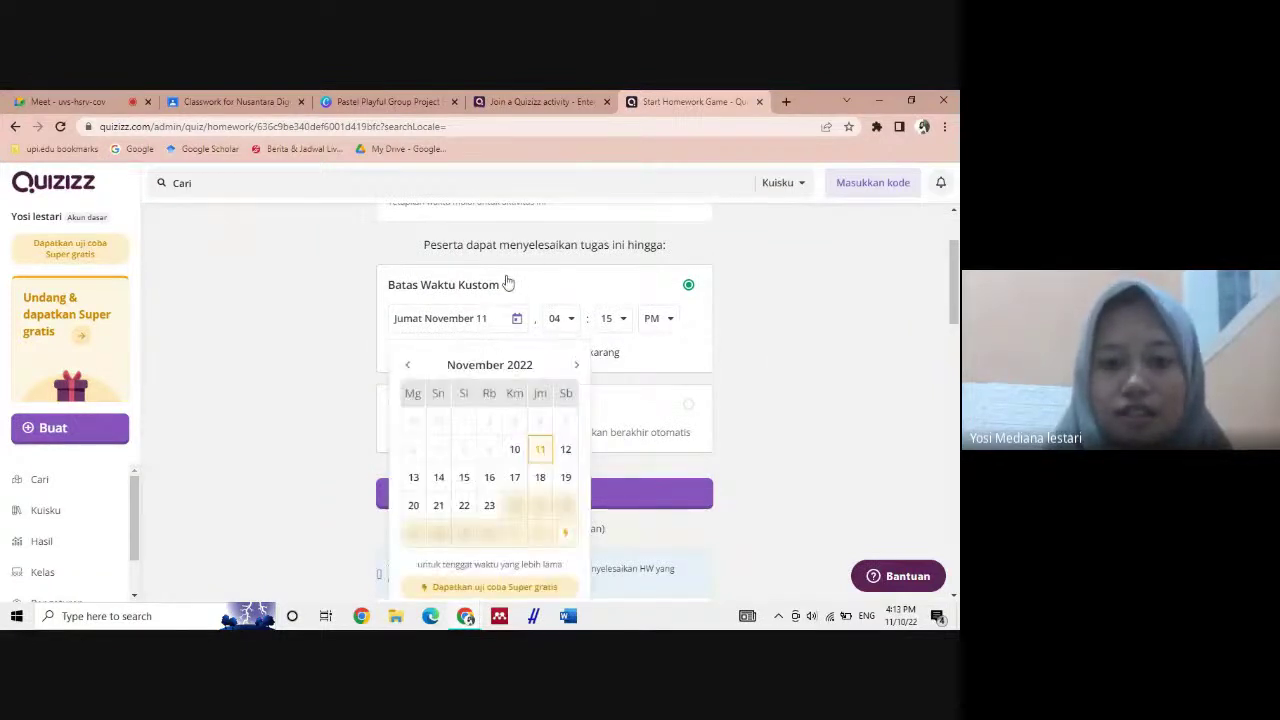
{"action": "left_click", "coordinate": [736, 465]}
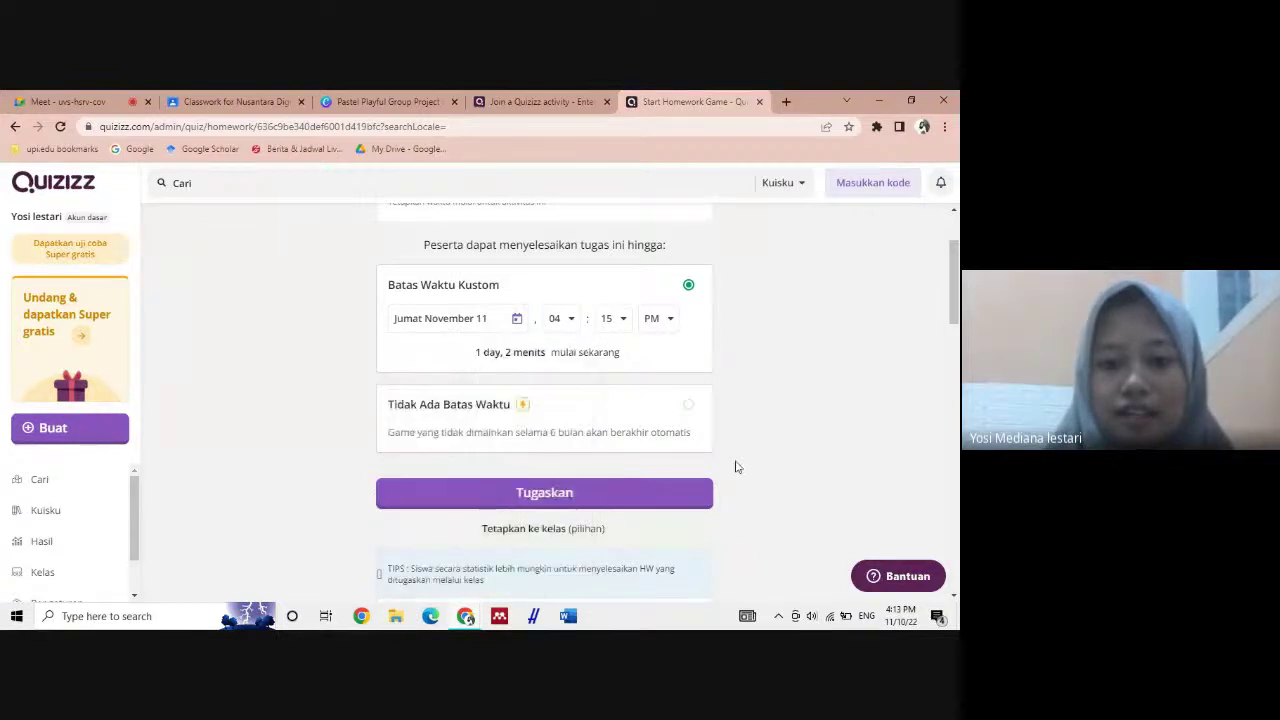
{"action": "left_click", "coordinate": [557, 493]}
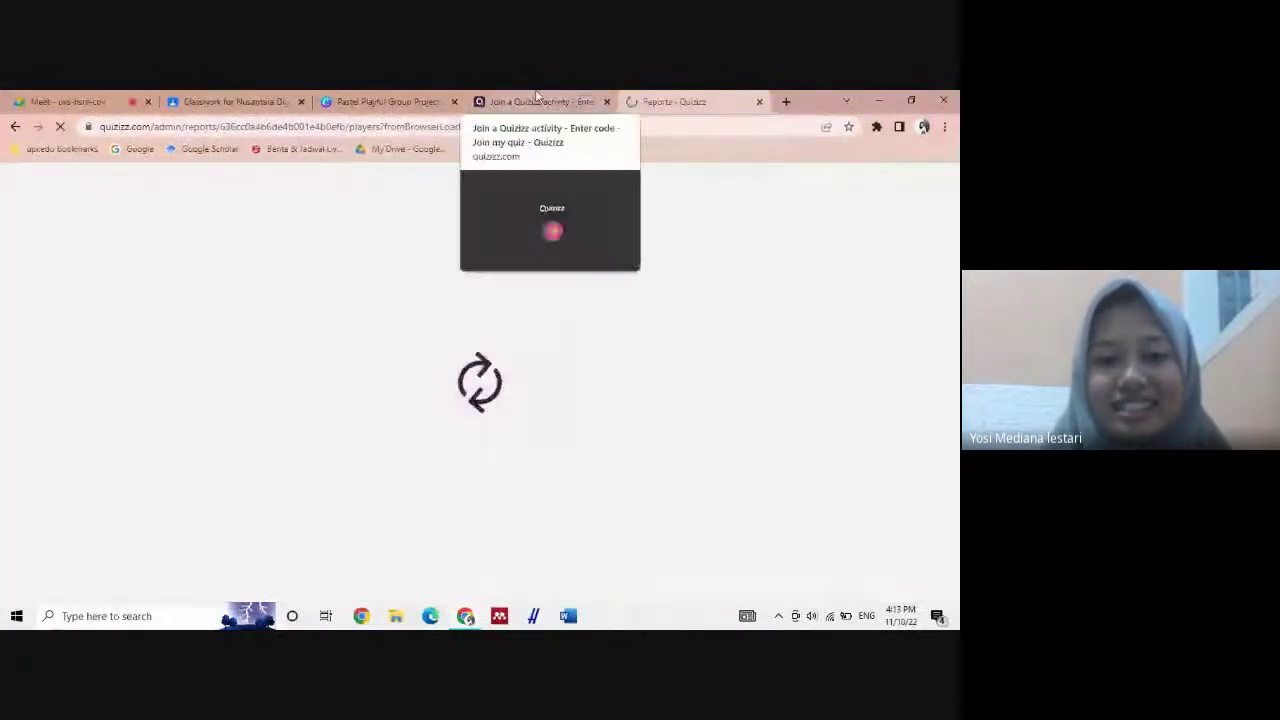
Copy the join link of the assigned Rantai Makanan homework from its participant invitation page
{"action": "left_click", "coordinate": [536, 101]}
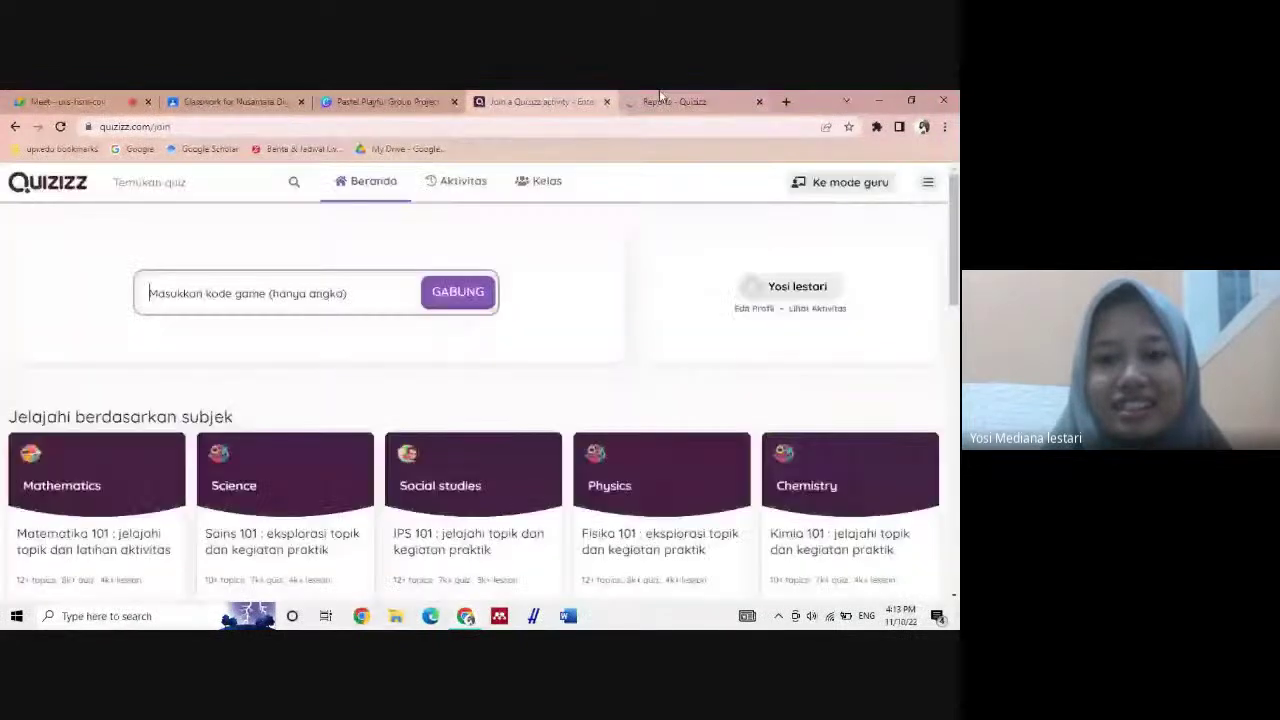
{"action": "left_click", "coordinate": [650, 100]}
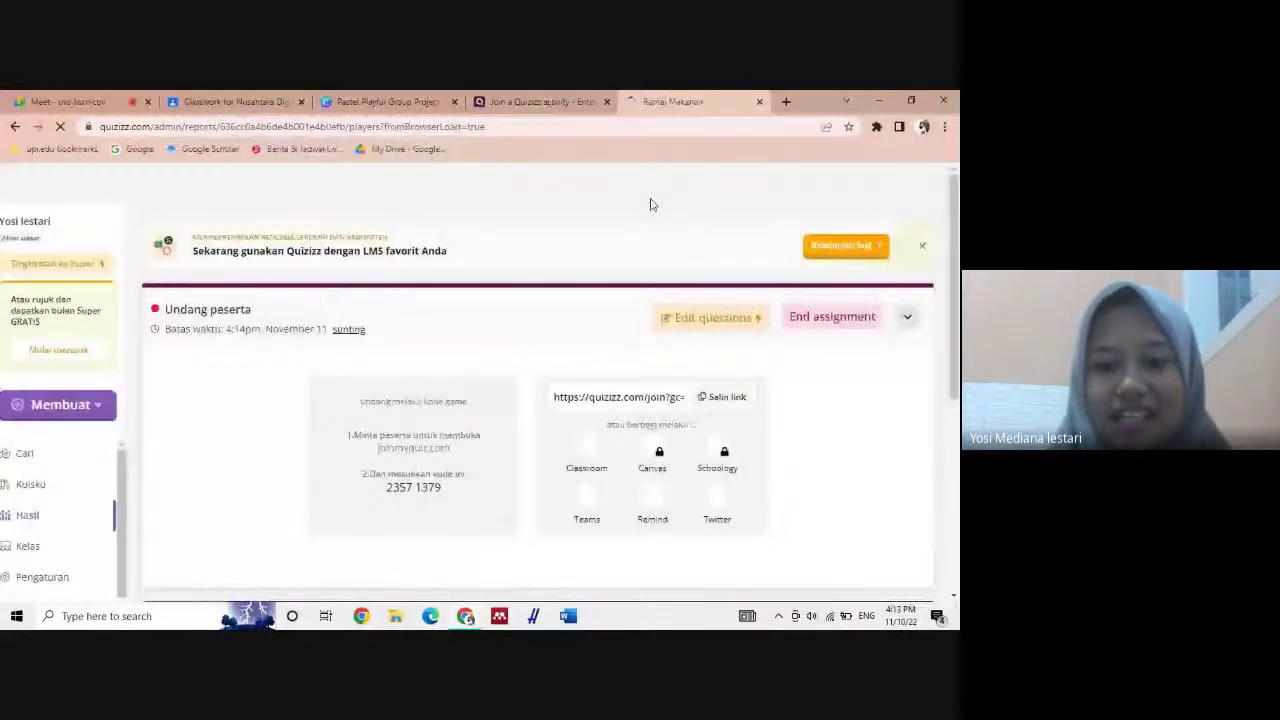
{"action": "left_click", "coordinate": [720, 399]}
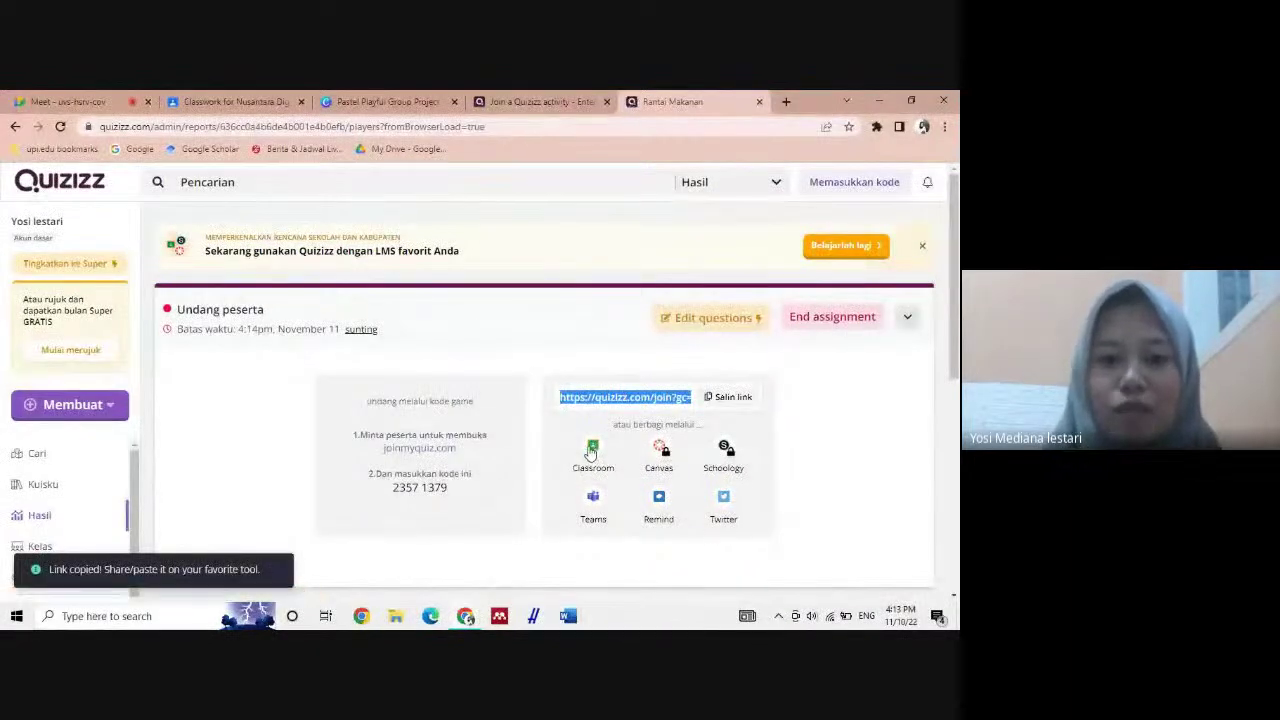
Share the Rantai Makanan homework through Google Classroom, choosing Nusantara Digital Class as the class to assign
{"action": "left_click", "coordinate": [591, 452]}
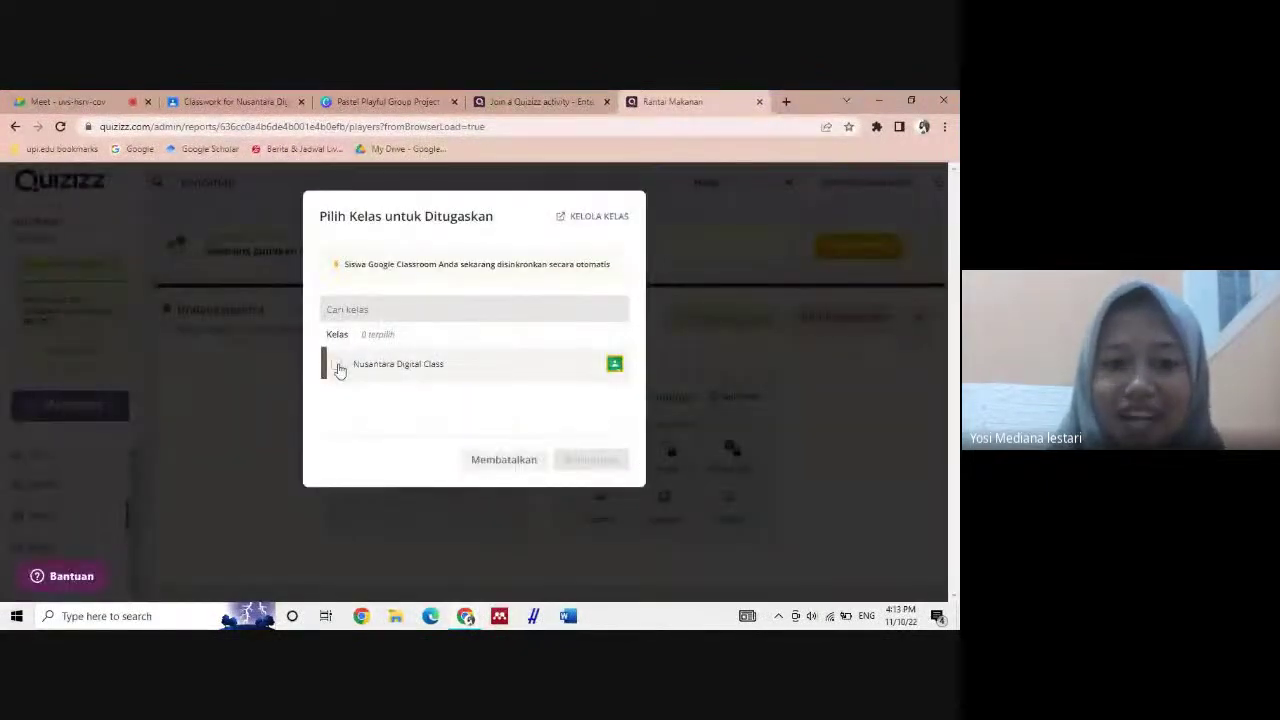
{"action": "left_click", "coordinate": [337, 367]}
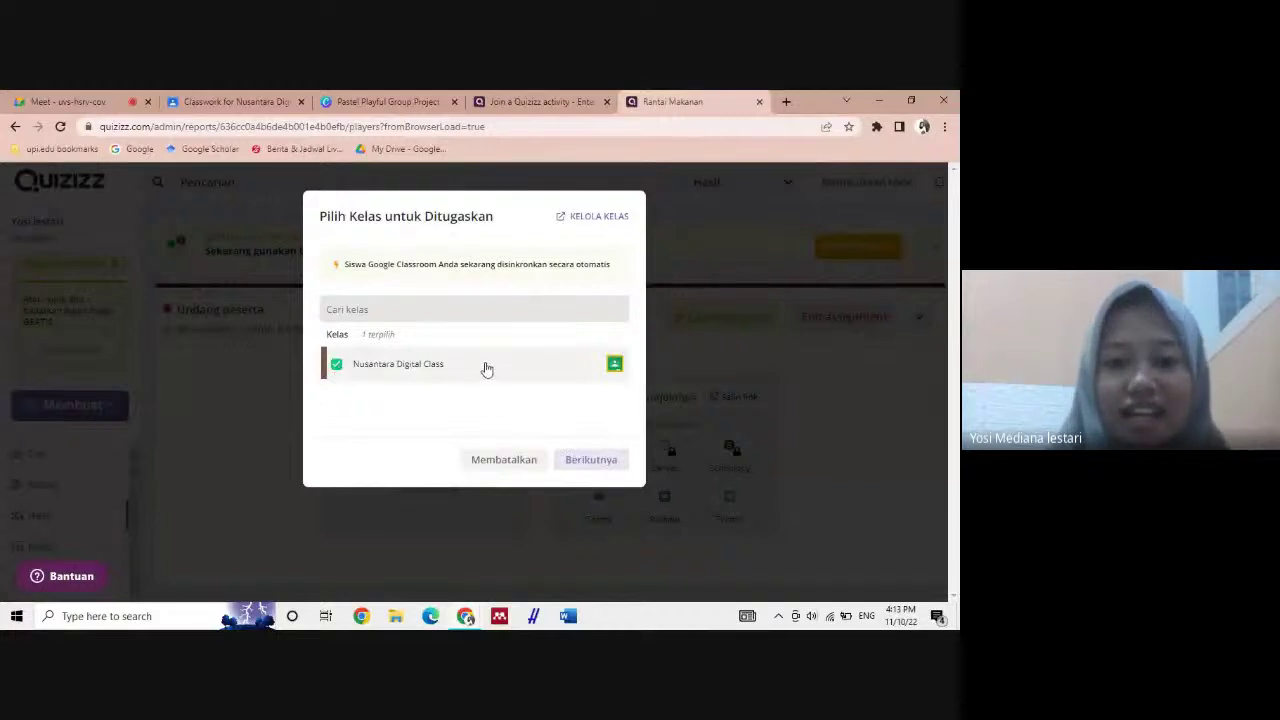
{"action": "left_click", "coordinate": [596, 466]}
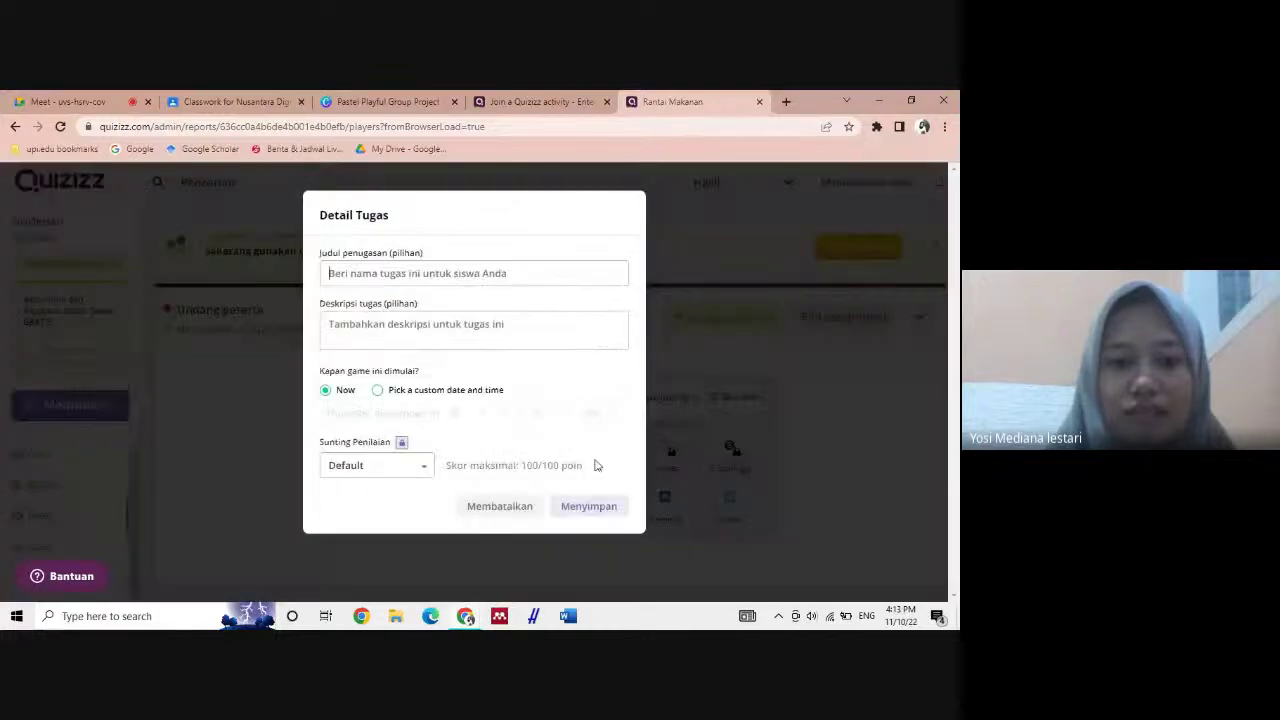
Title the assignment "Evaluasi Rantai makanan", keep the Now start and Default grading, and save the assignment details
{"action": "left_click", "coordinate": [403, 282]}
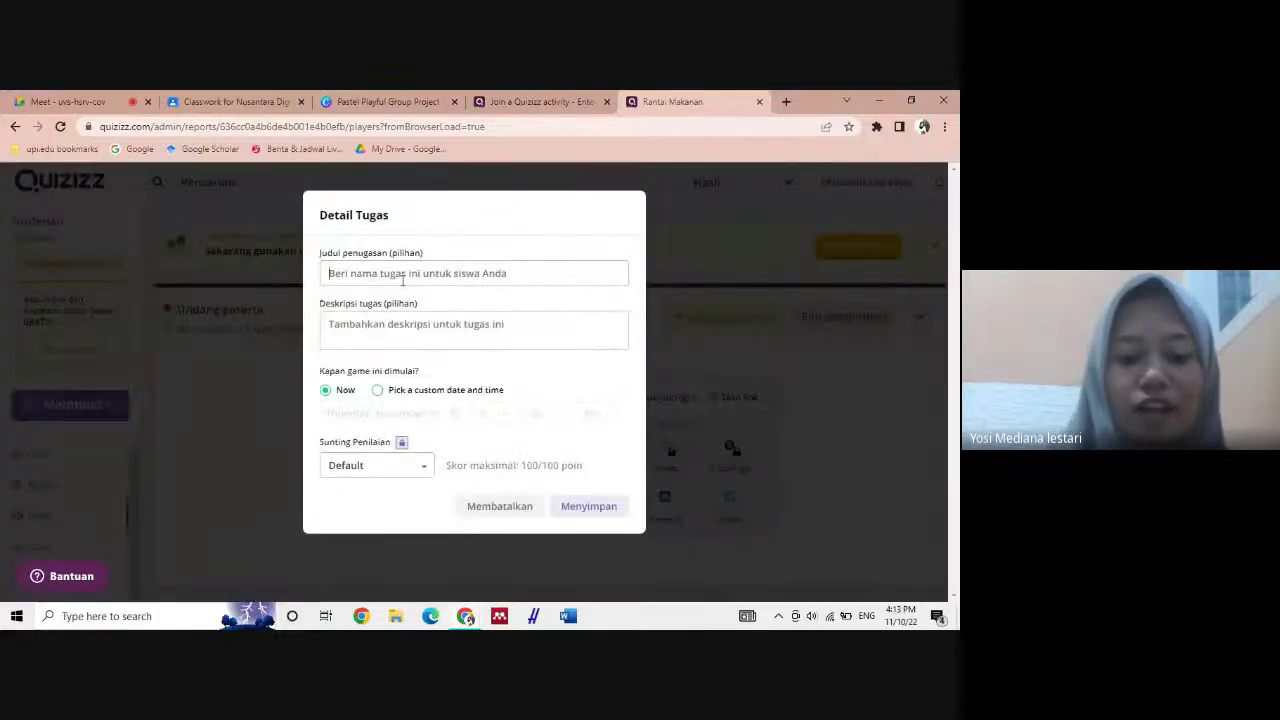
{"action": "type", "text": "Evaluasi"}
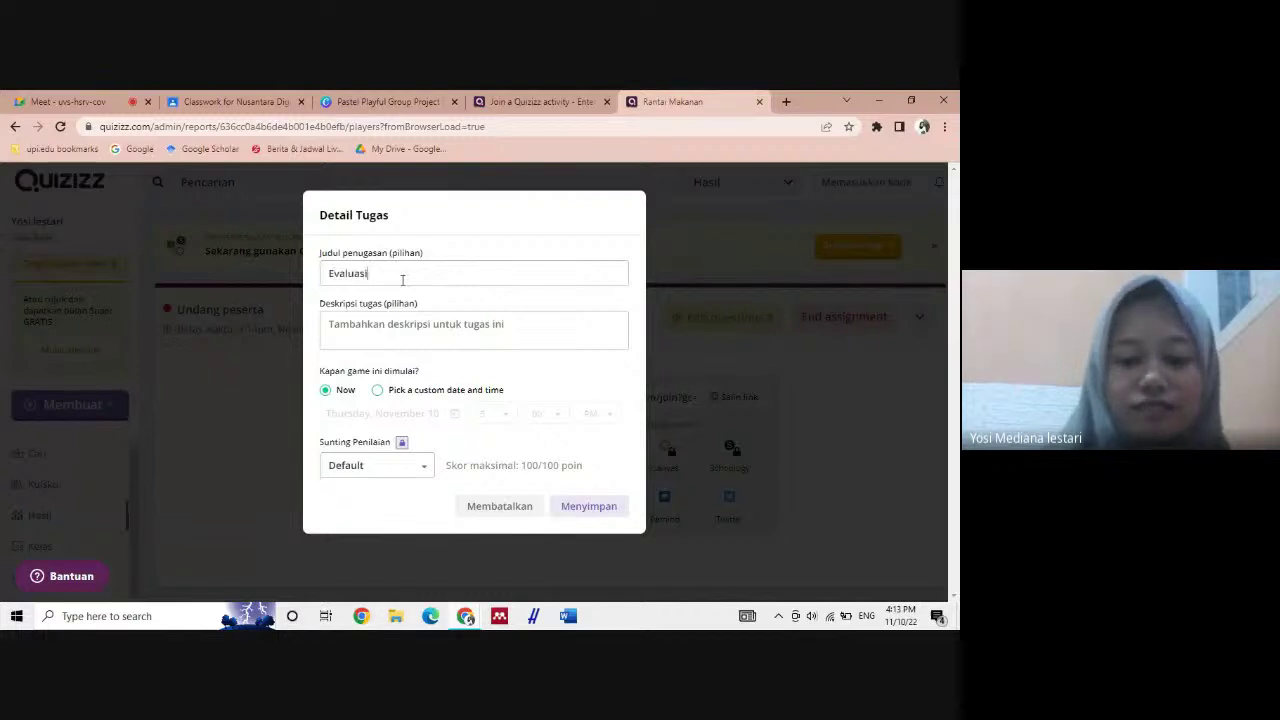
{"action": "type", "text": " Ran"}
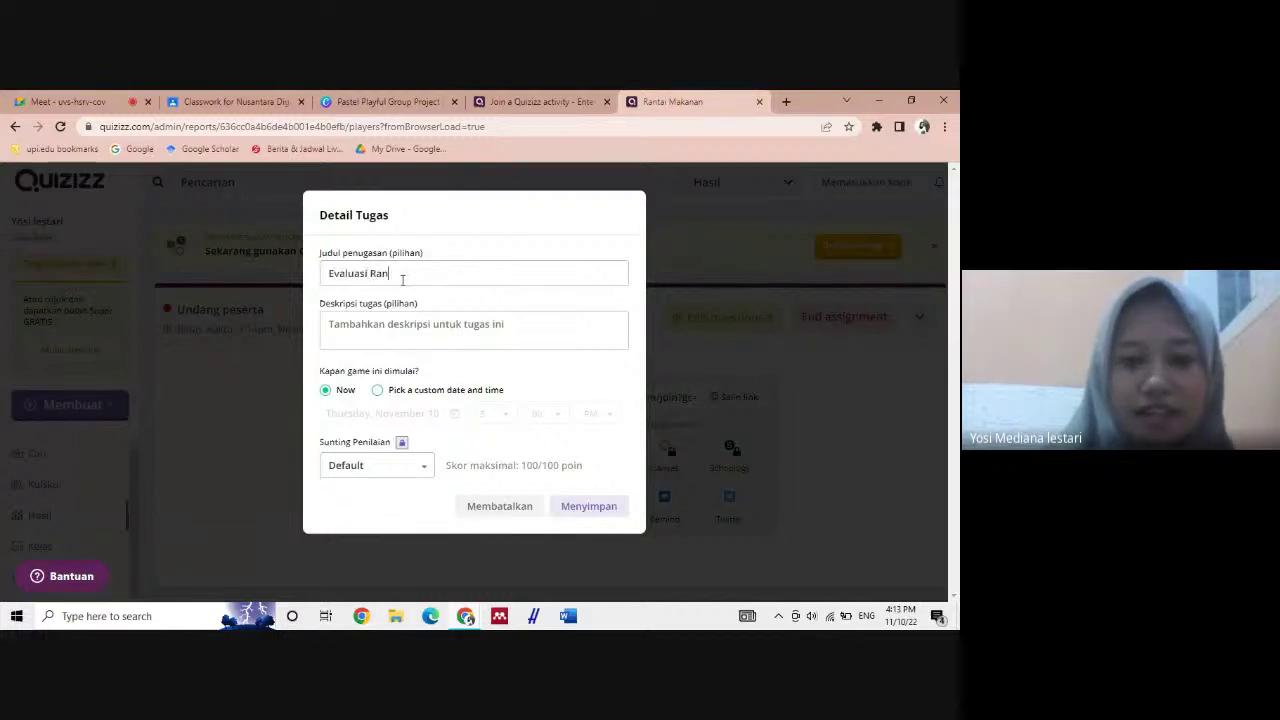
{"action": "type", "text": "tai makanan"}
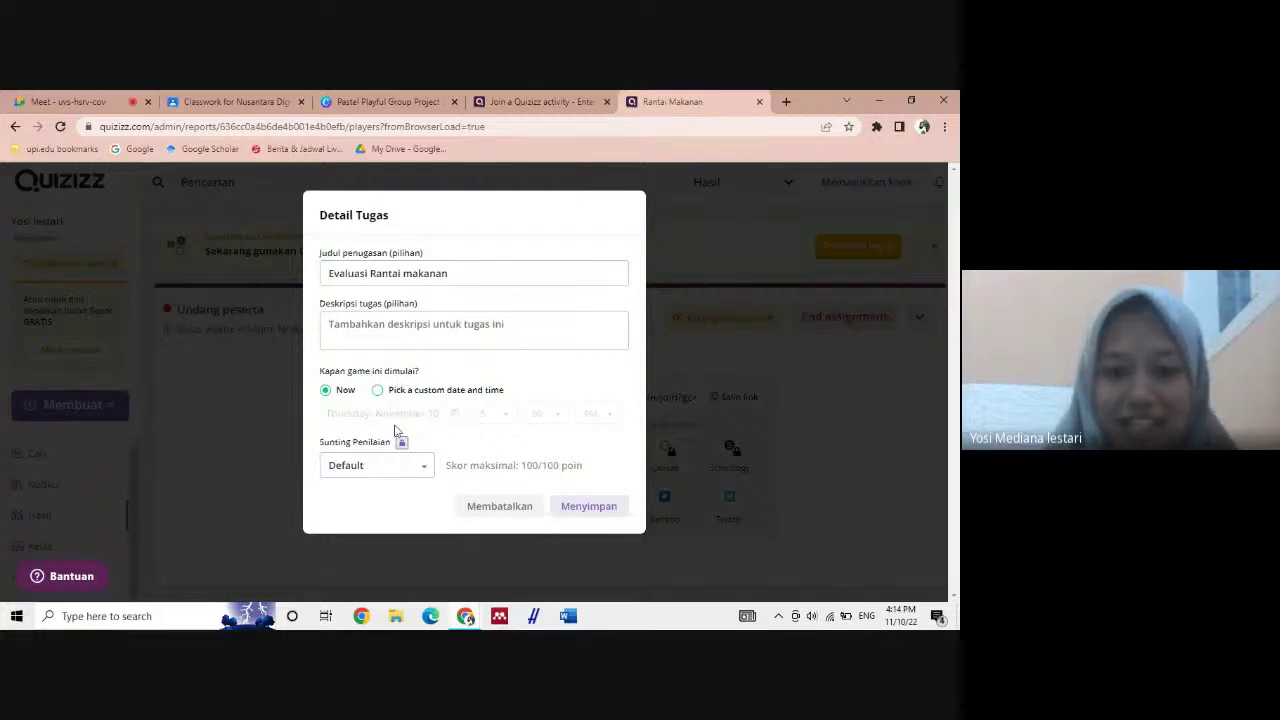
{"action": "left_click", "coordinate": [426, 465]}
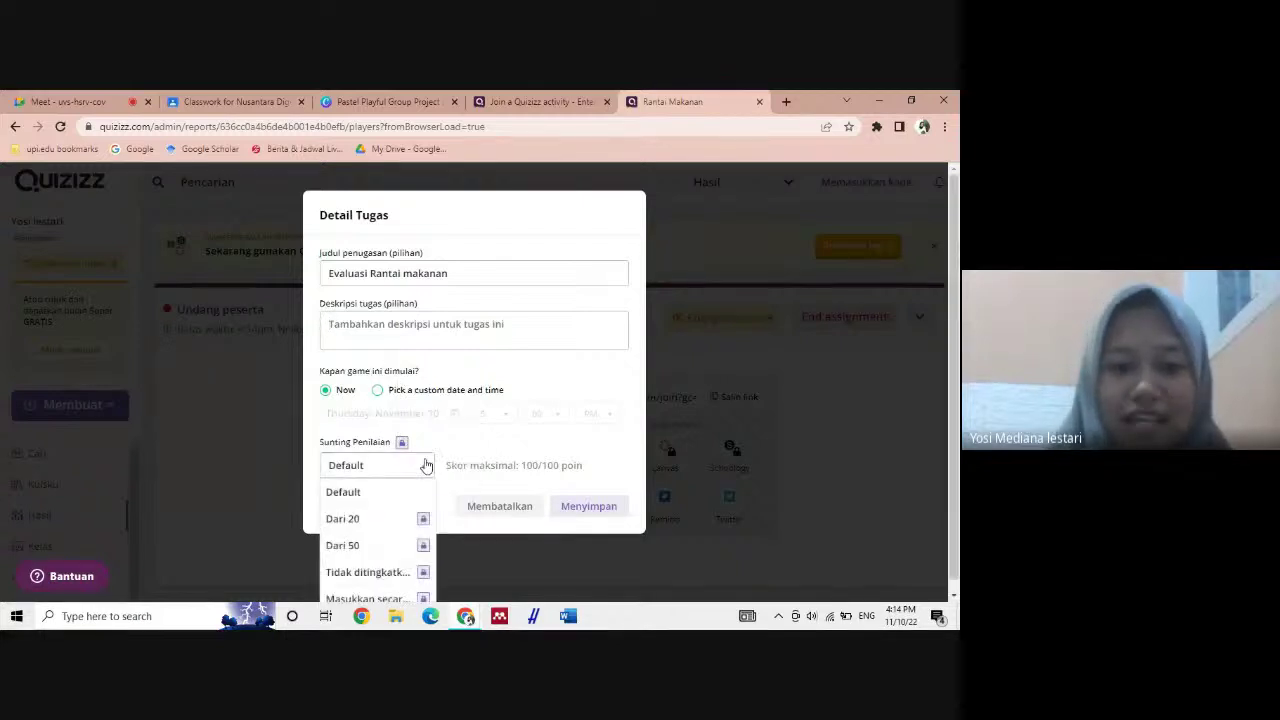
{"action": "left_click", "coordinate": [422, 468]}
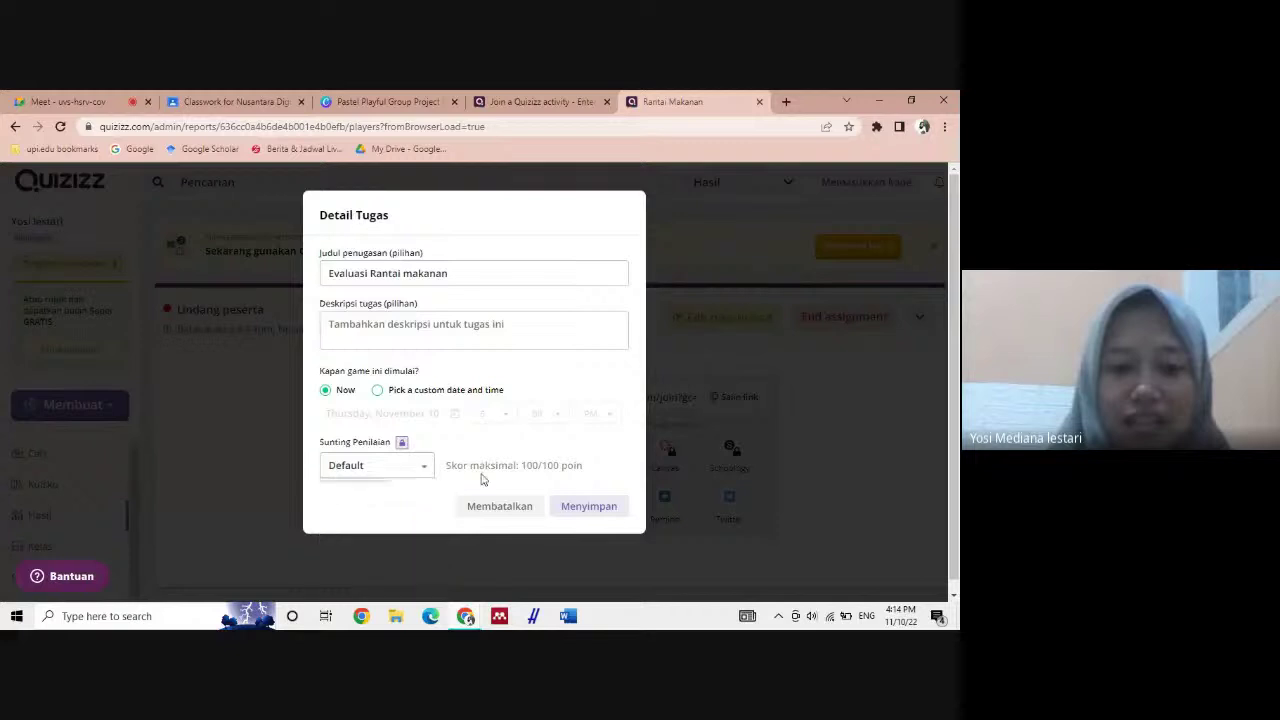
{"action": "left_click", "coordinate": [585, 508]}
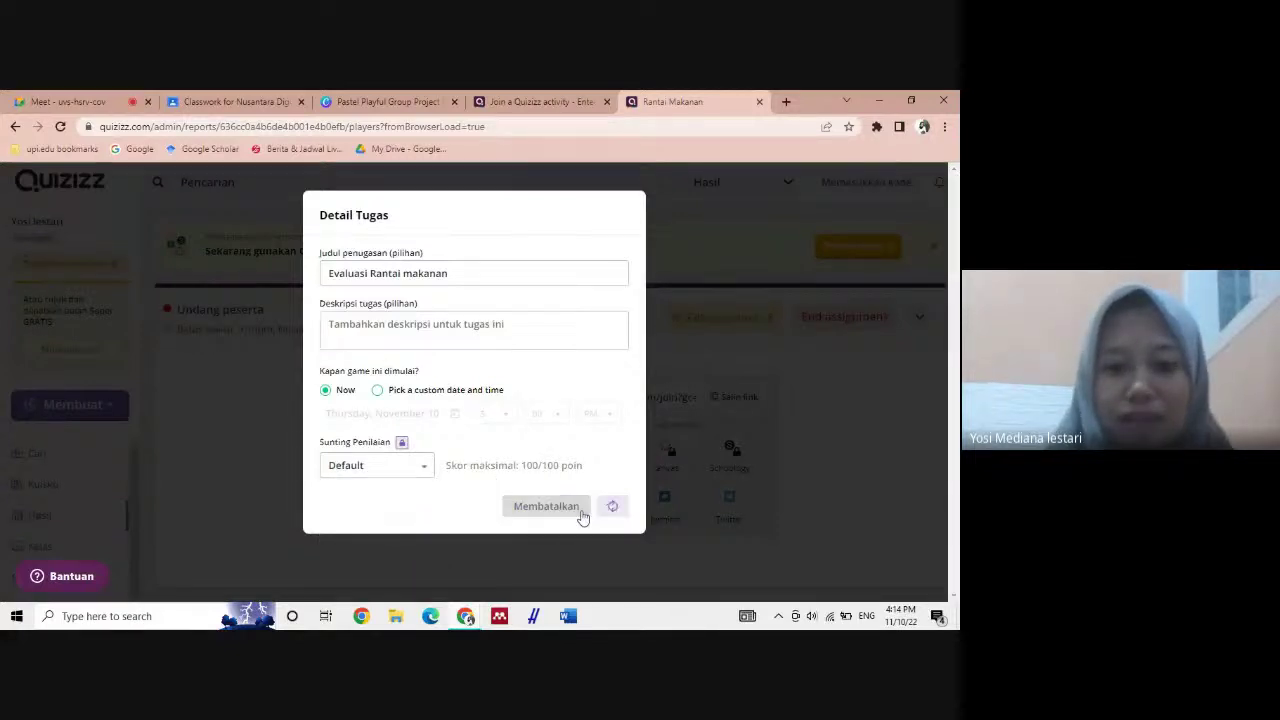
Switch to Google Classroom, close the draft assignment, and check the Nusantara Digital Class stream for the shared homework
{"action": "left_click", "coordinate": [230, 101]}
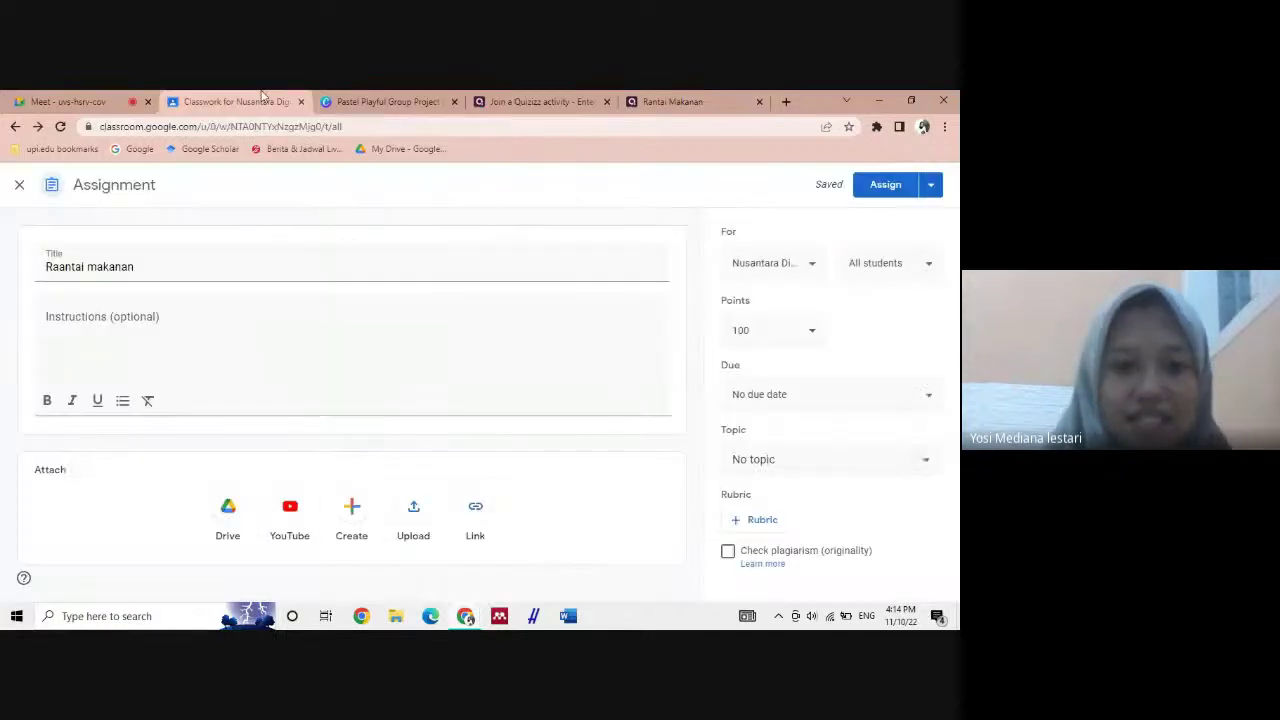
{"action": "left_click", "coordinate": [19, 184]}
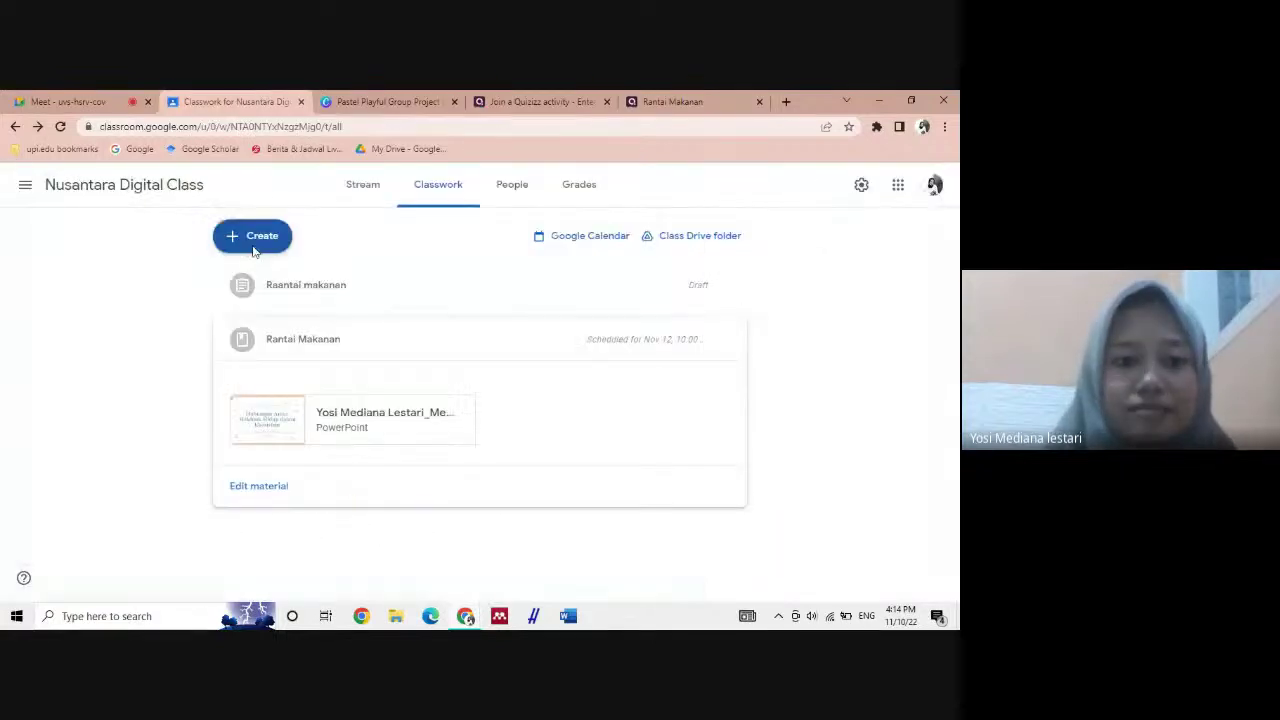
{"action": "left_click", "coordinate": [365, 197]}
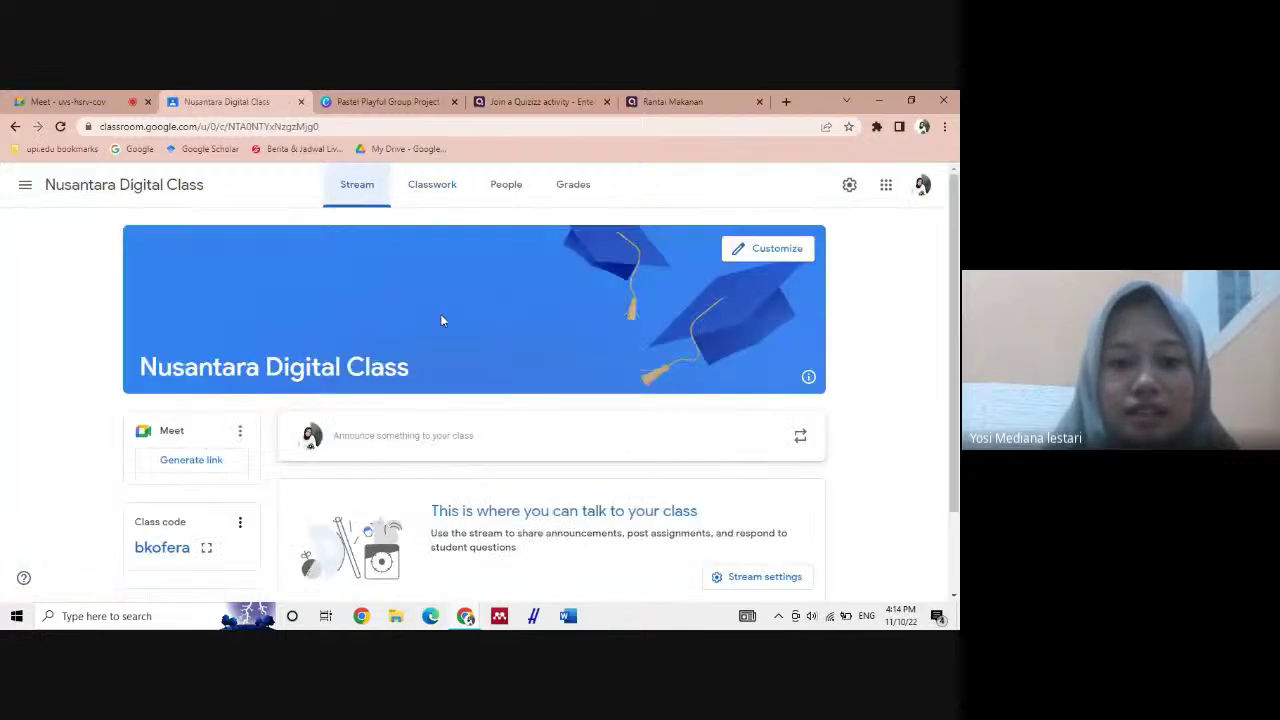
{"action": "left_click", "coordinate": [690, 101]}
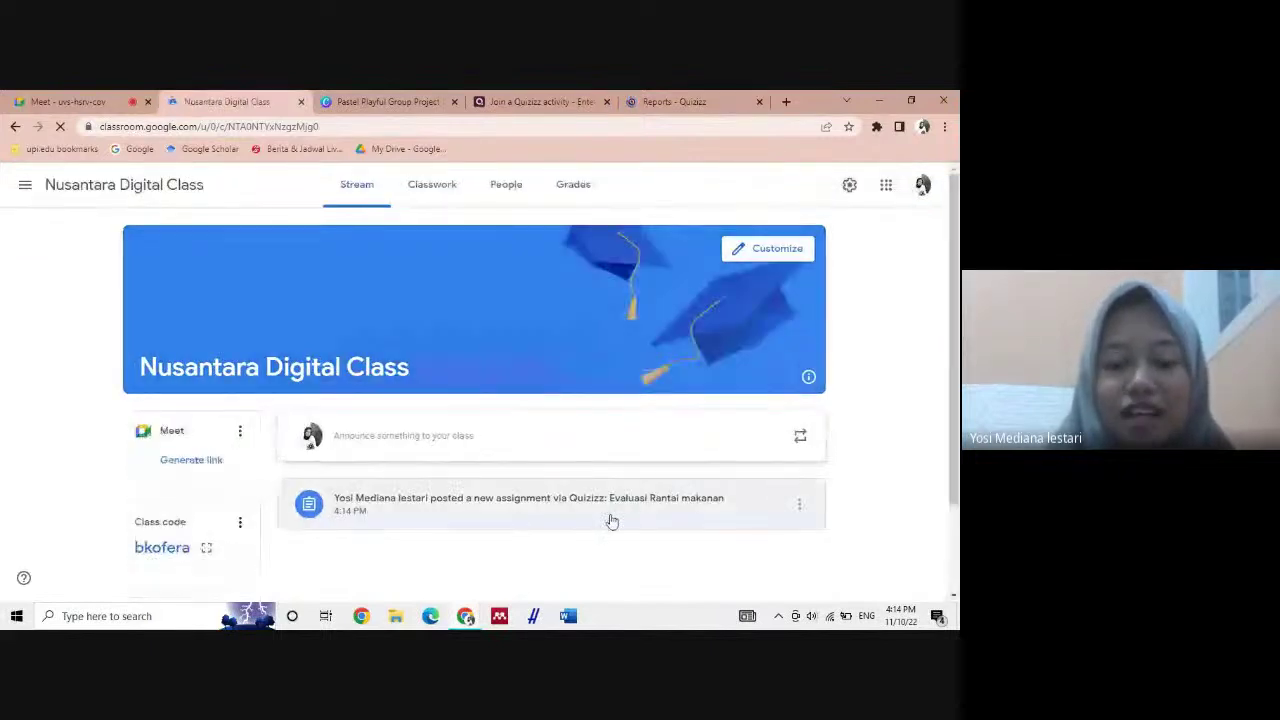
Open the posted Evaluasi Rantai makanan assignment and view its student work and instructions
{"action": "left_click", "coordinate": [612, 521]}
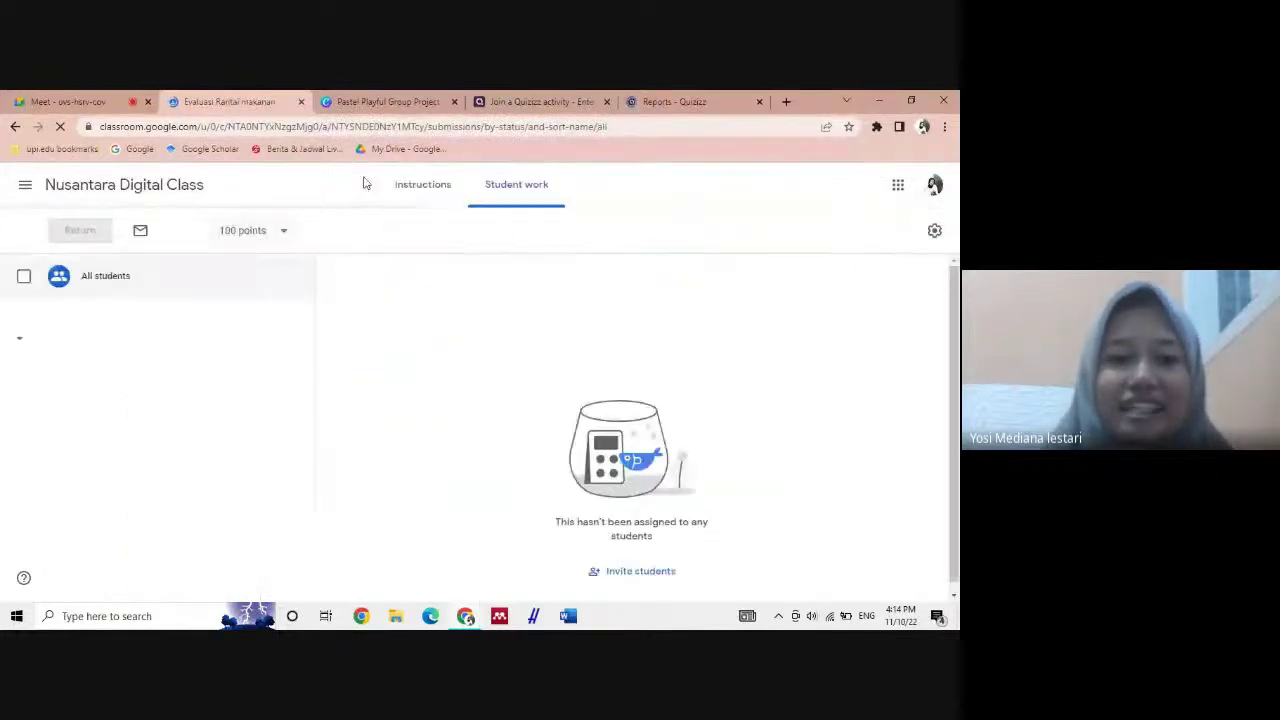
{"action": "left_click", "coordinate": [429, 206]}
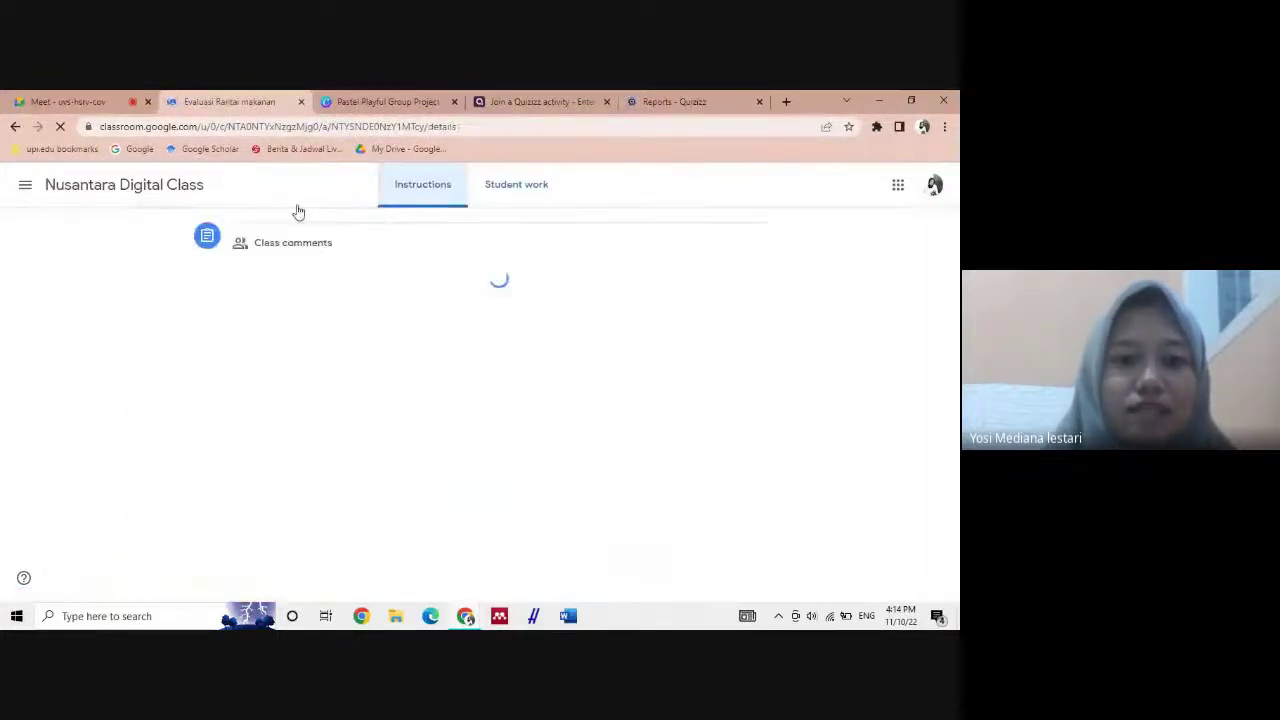
{"action": "left_click", "coordinate": [500, 198]}
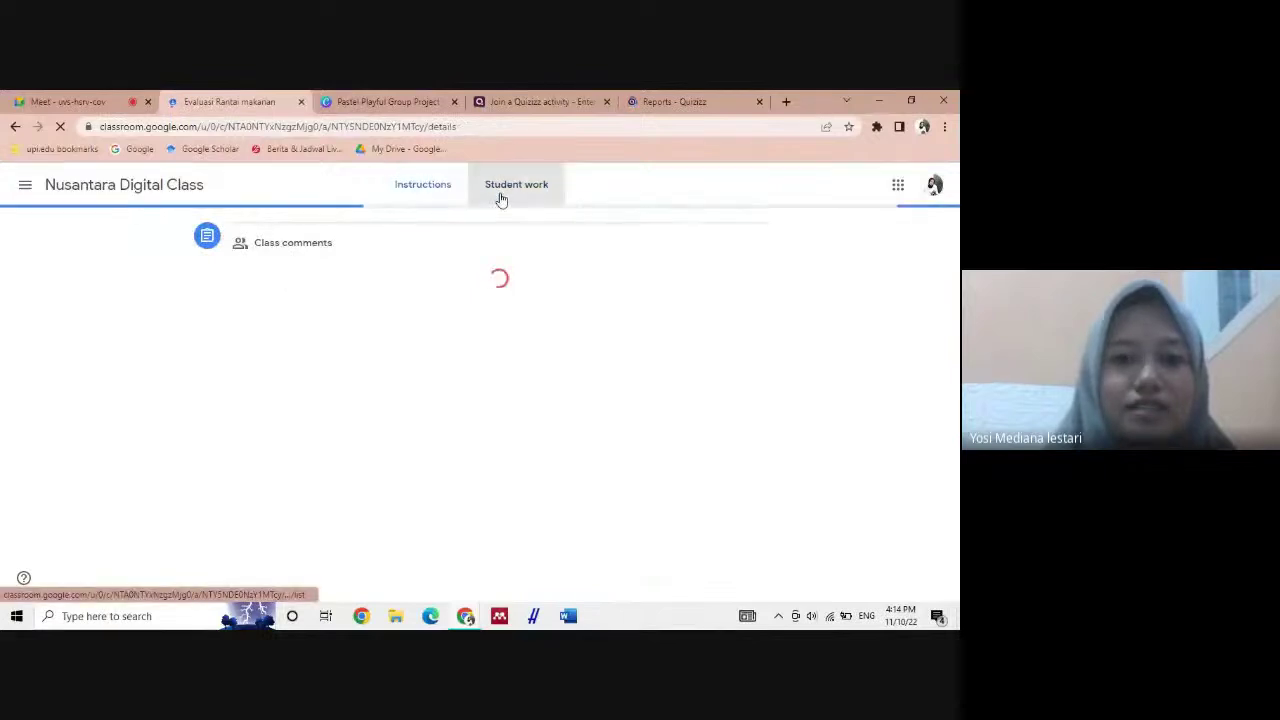
{"action": "left_click", "coordinate": [427, 192]}
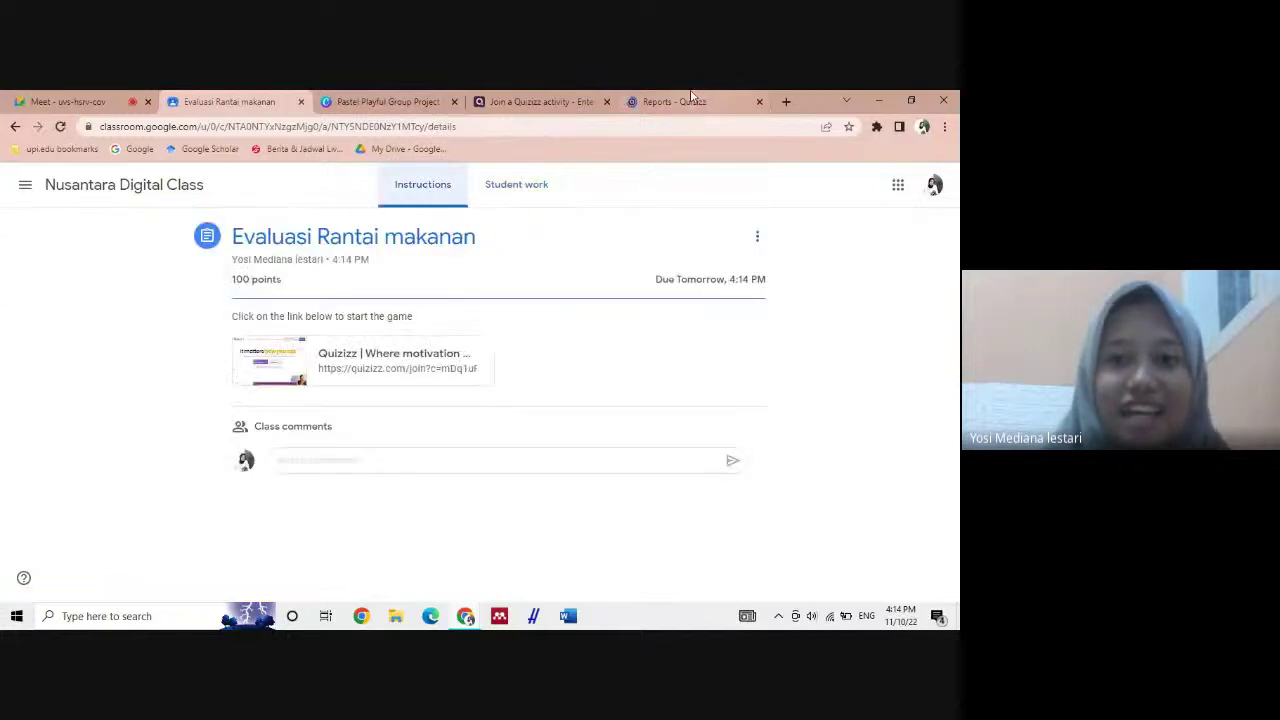
Return to the Nusantara Digital Class stream and look over its posts and upcoming work
{"action": "left_click", "coordinate": [379, 101]}
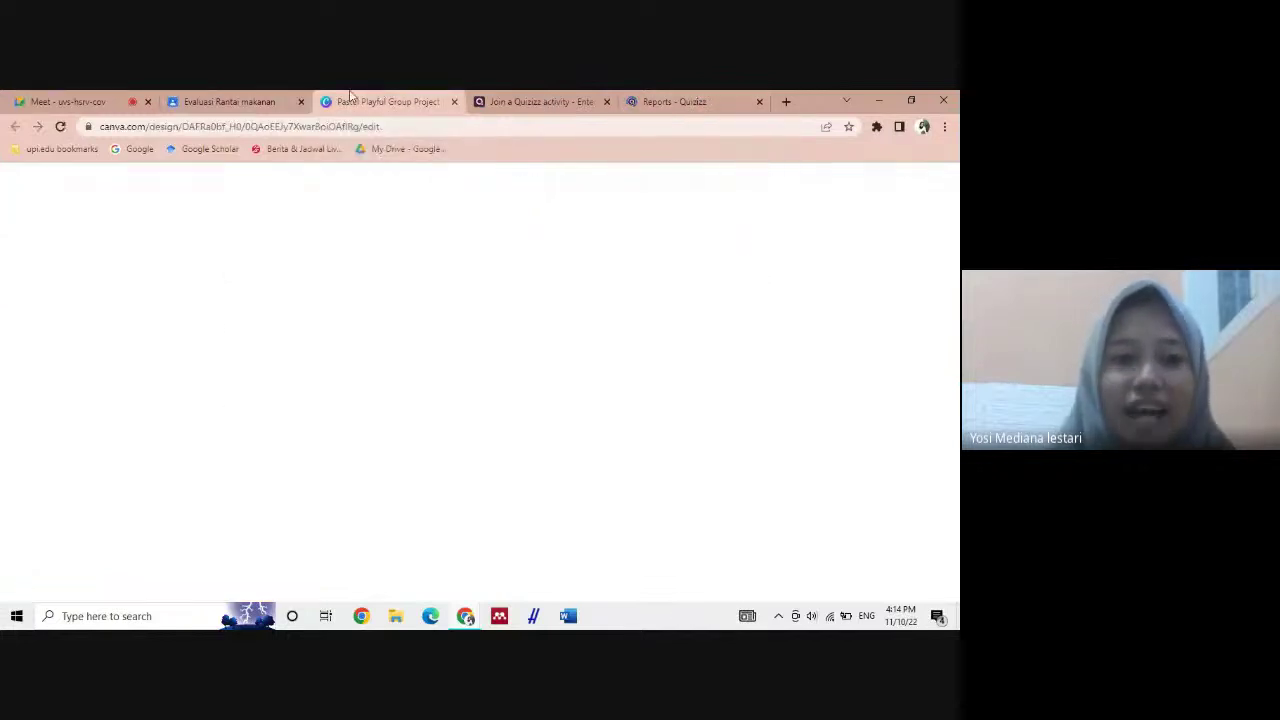
{"action": "left_click", "coordinate": [225, 101]}
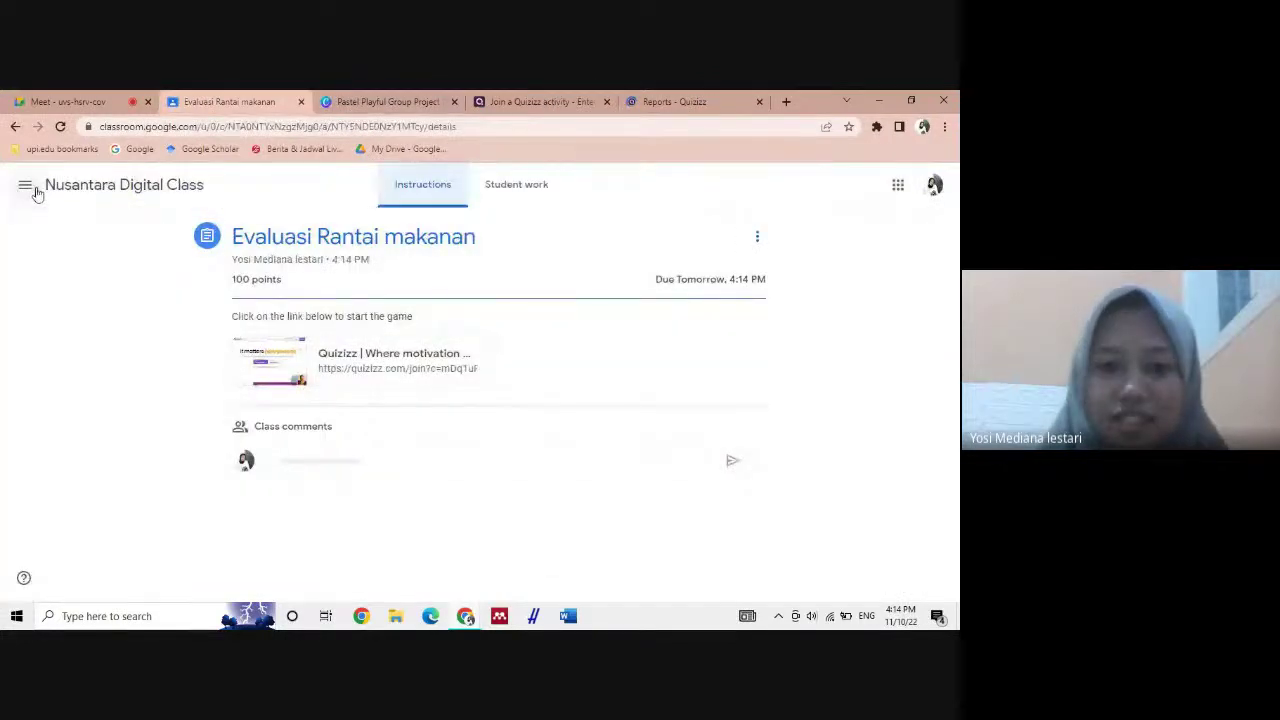
{"action": "left_click", "coordinate": [65, 186]}
{"action": "scroll", "coordinate": [250, 300], "scroll_direction": "down", "scroll_amount": 2}
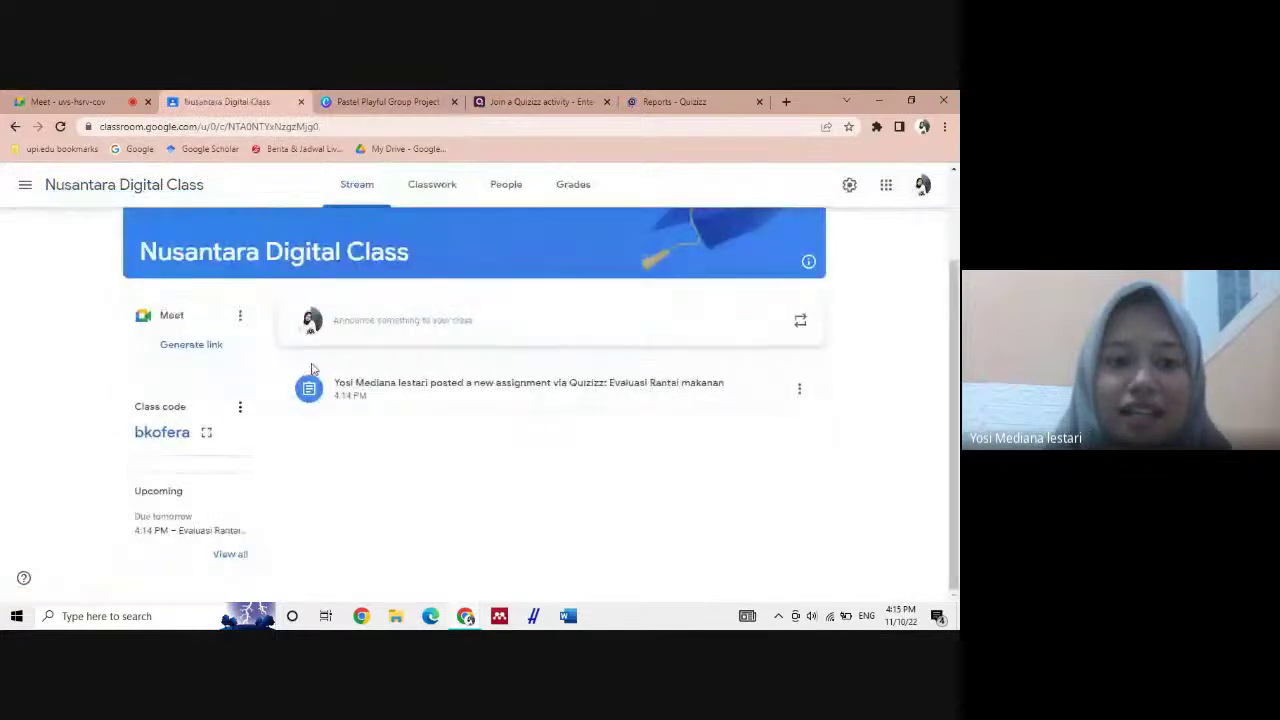
Open a new class announcement, discard it, and switch to the CANVA COURSE FOR KIDS class
{"action": "left_click", "coordinate": [723, 320]}
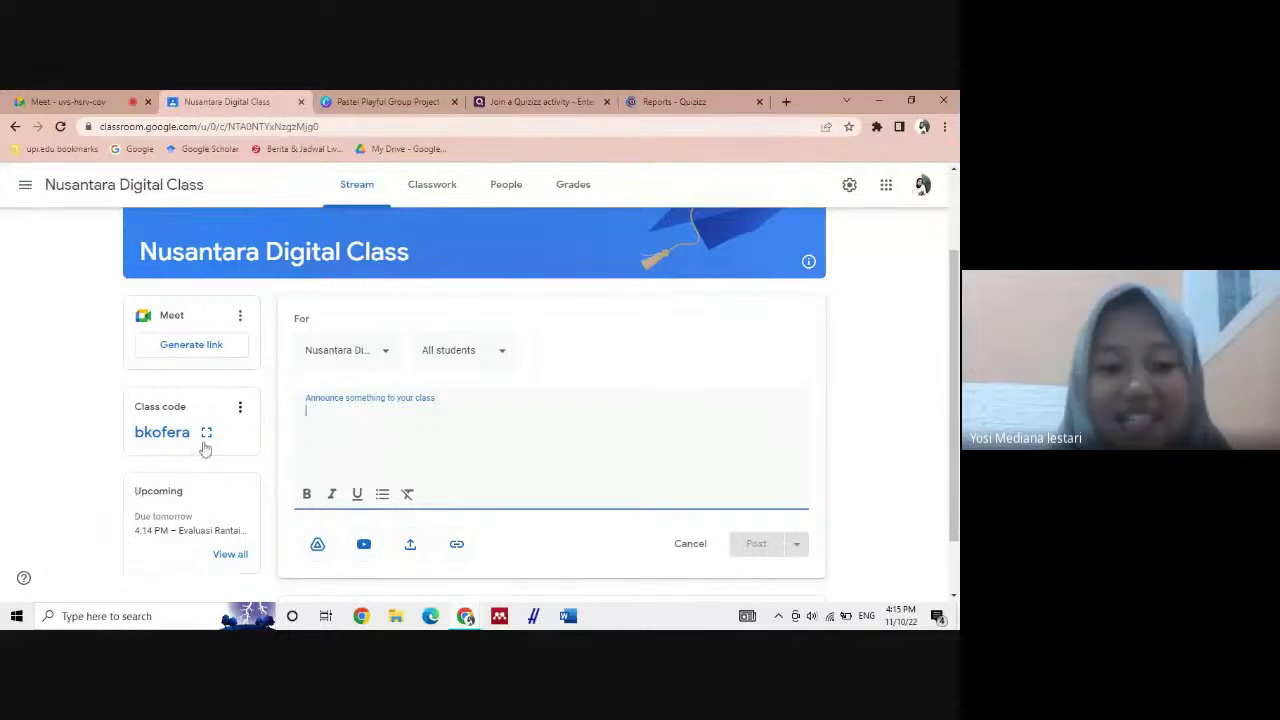
{"action": "left_click", "coordinate": [25, 185]}
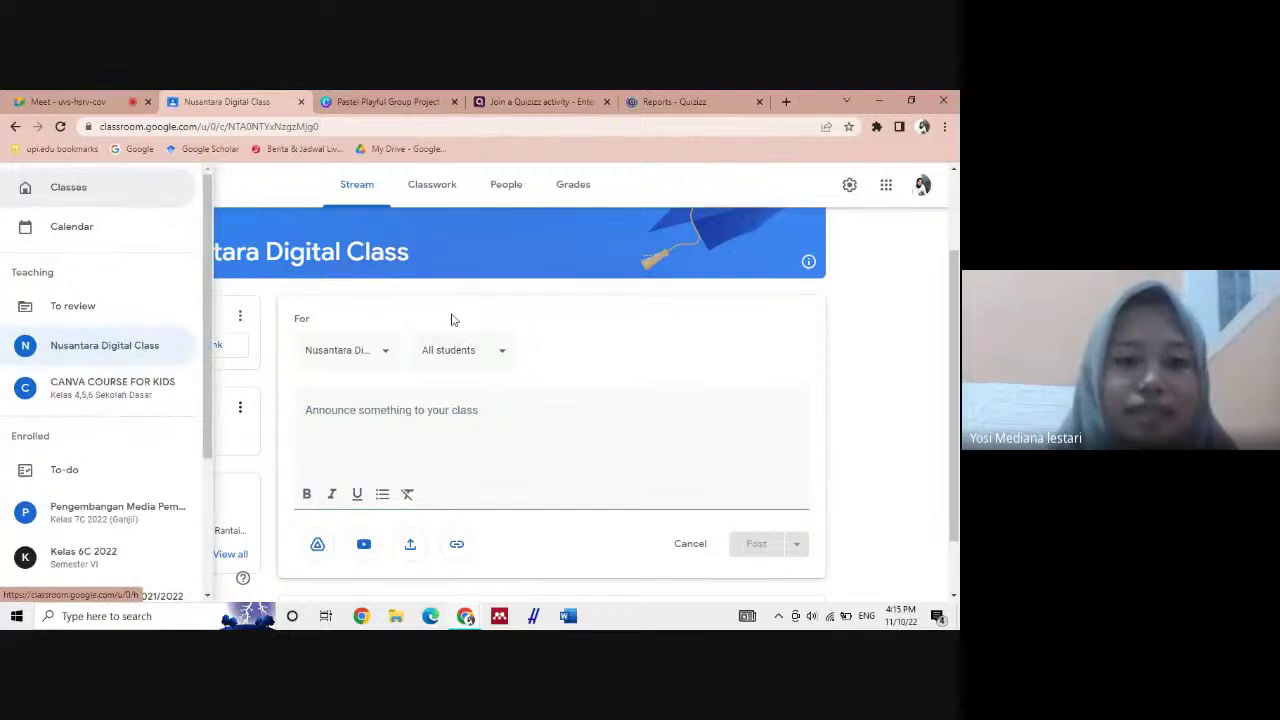
{"action": "left_click", "coordinate": [137, 393]}
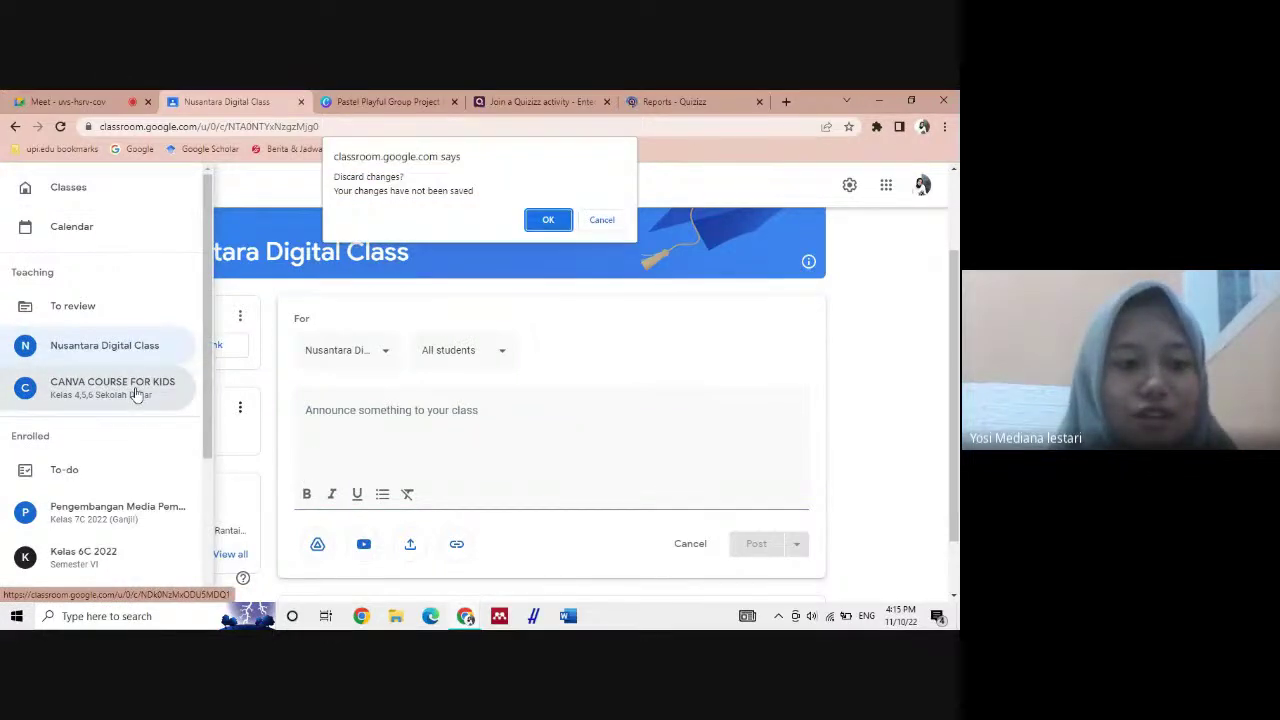
{"action": "left_click", "coordinate": [548, 219]}
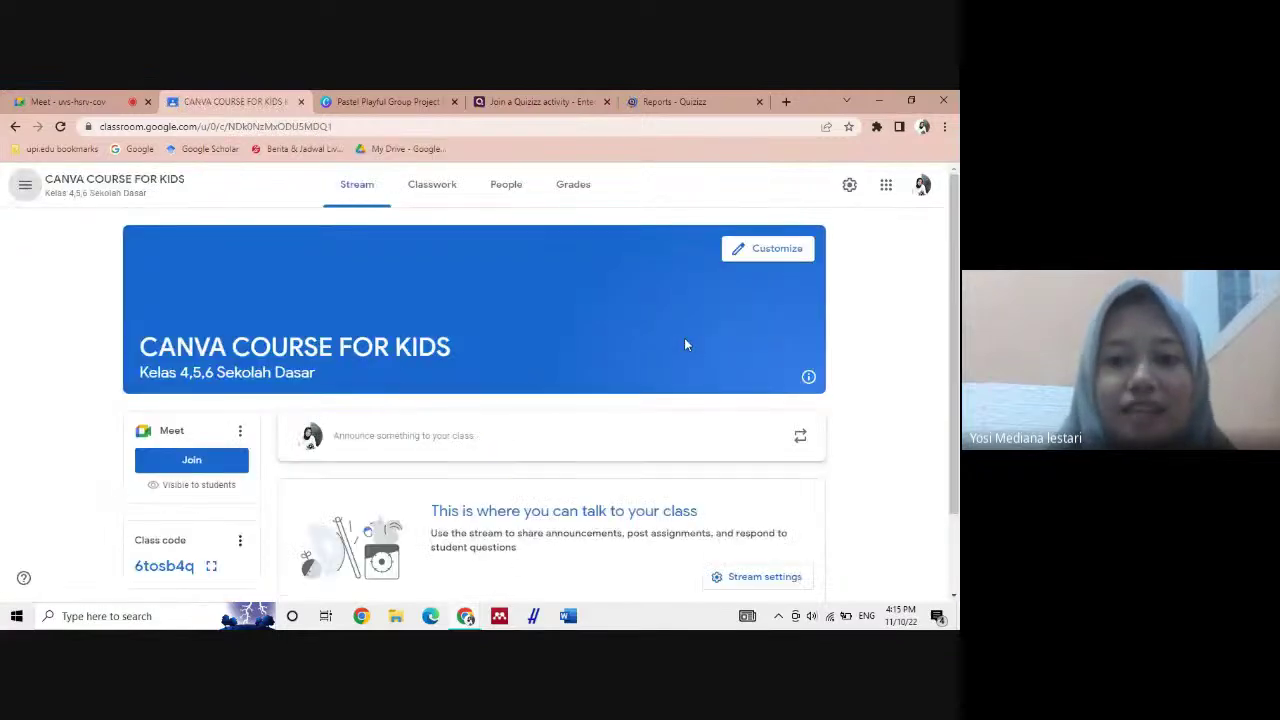
{"action": "scroll", "coordinate": [684, 343], "scroll_direction": "down", "scroll_amount": 1}
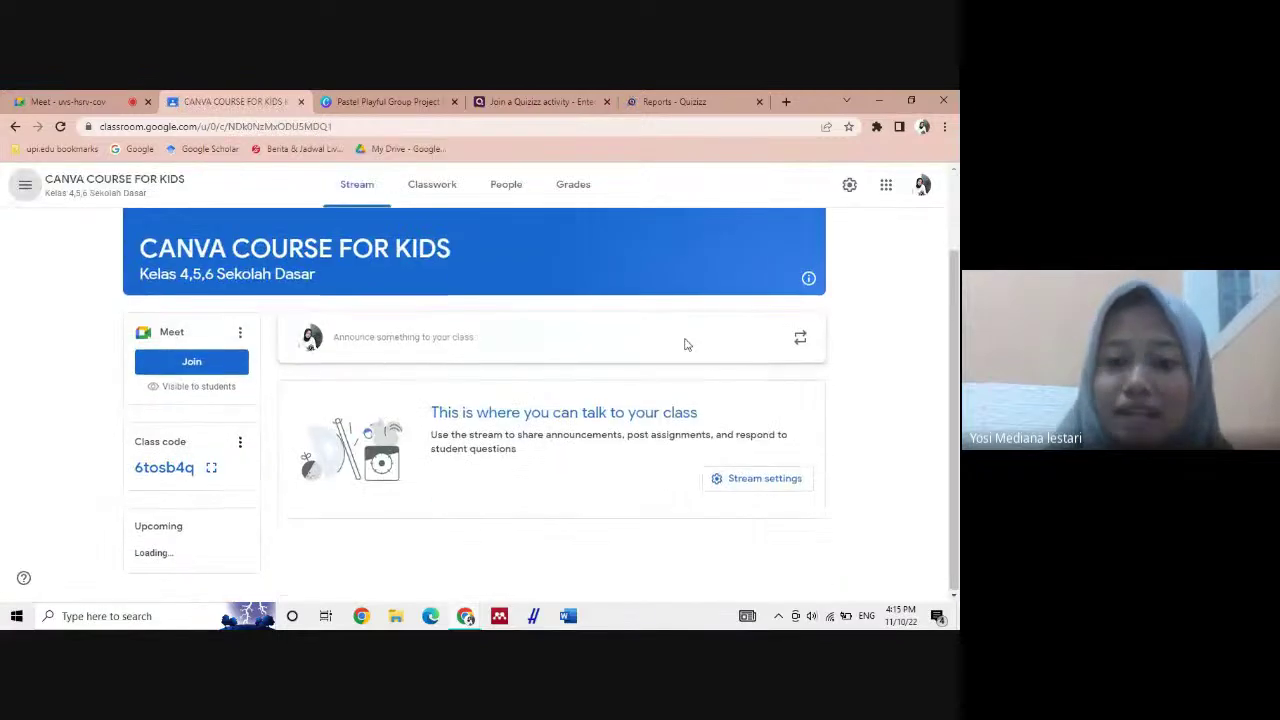
View the classwork of CANVA COURSE FOR KIDS and go back to its stream
{"action": "left_click", "coordinate": [25, 187]}
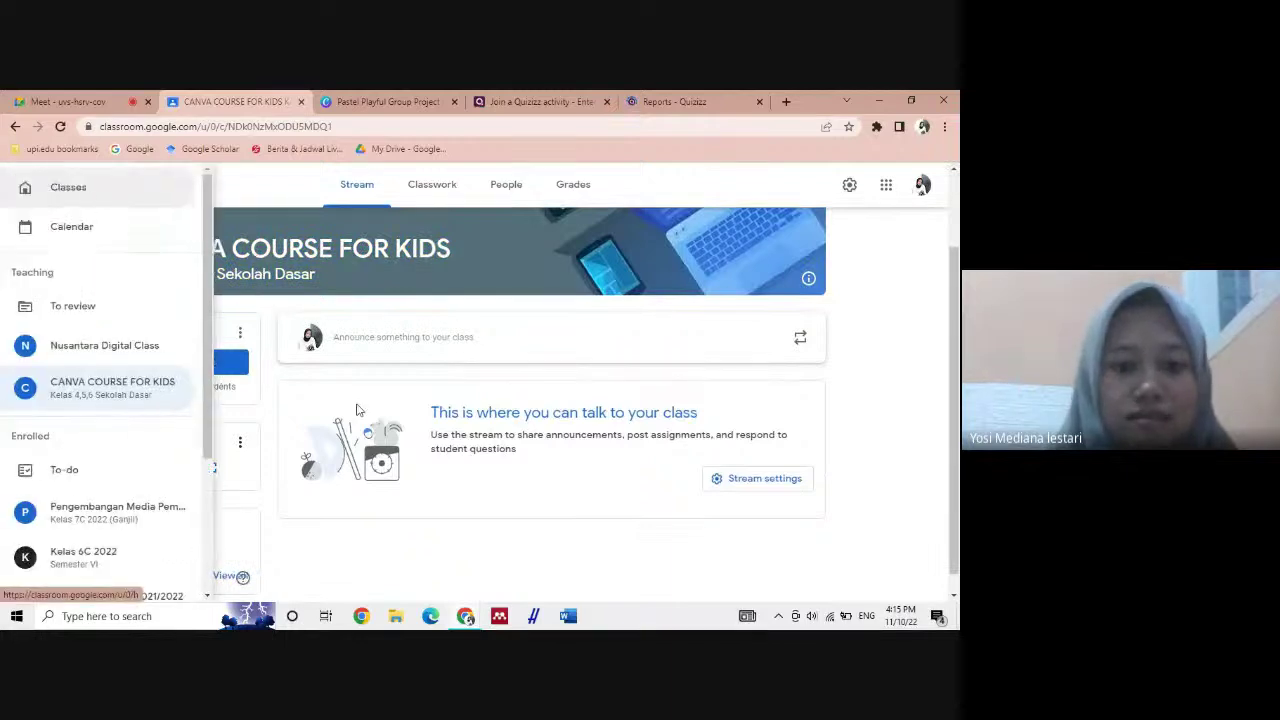
{"action": "scroll", "coordinate": [838, 364], "scroll_direction": "down", "scroll_amount": 1}
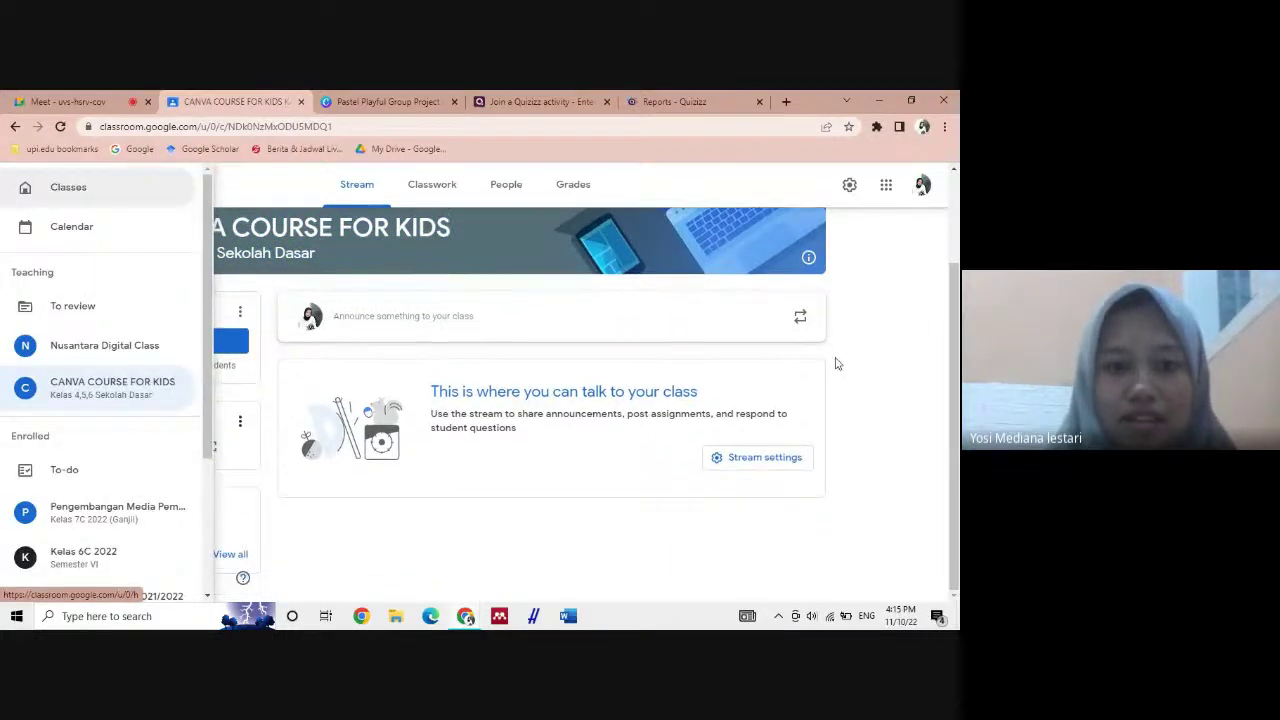
{"action": "left_click", "coordinate": [416, 195]}
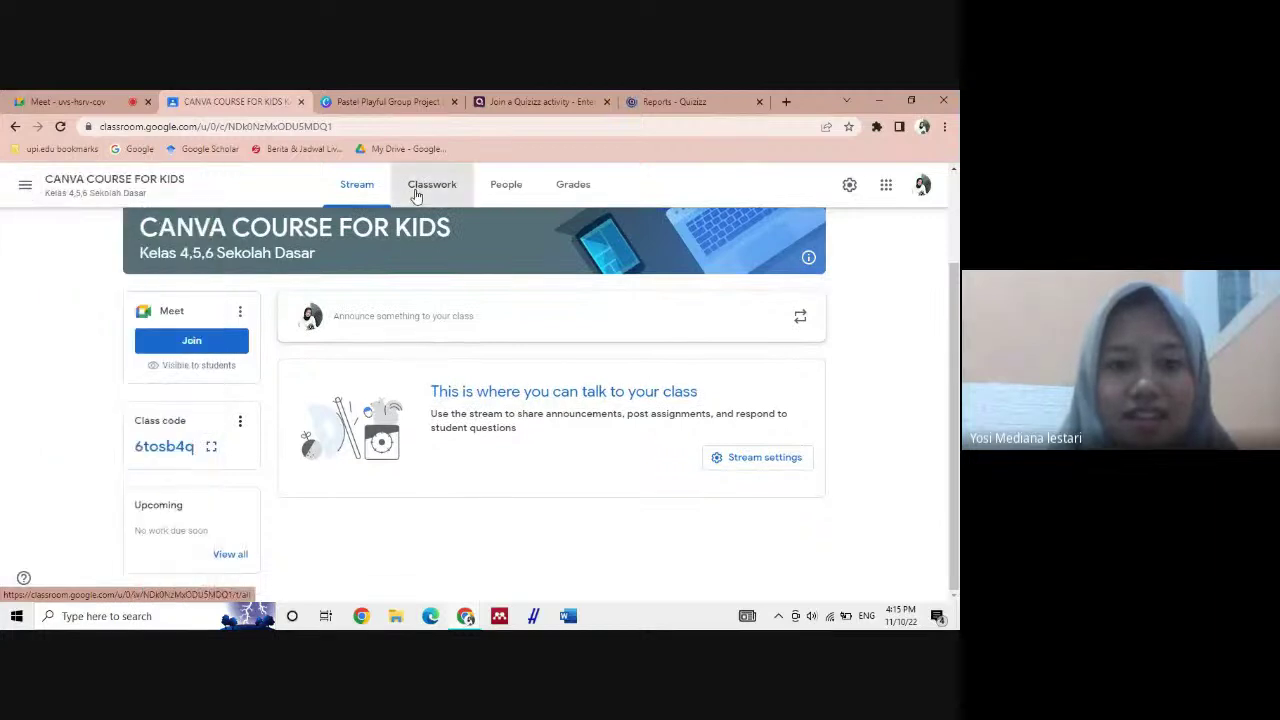
{"action": "left_click", "coordinate": [416, 195]}
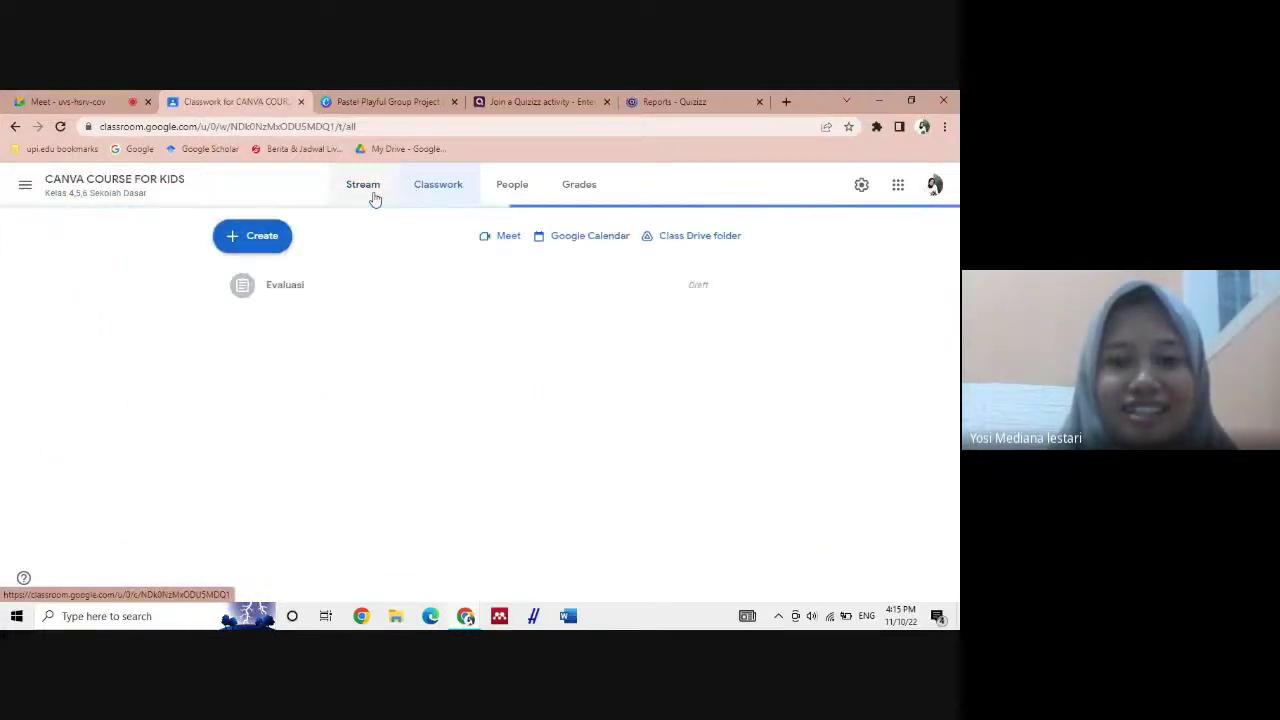
{"action": "left_click", "coordinate": [374, 197]}
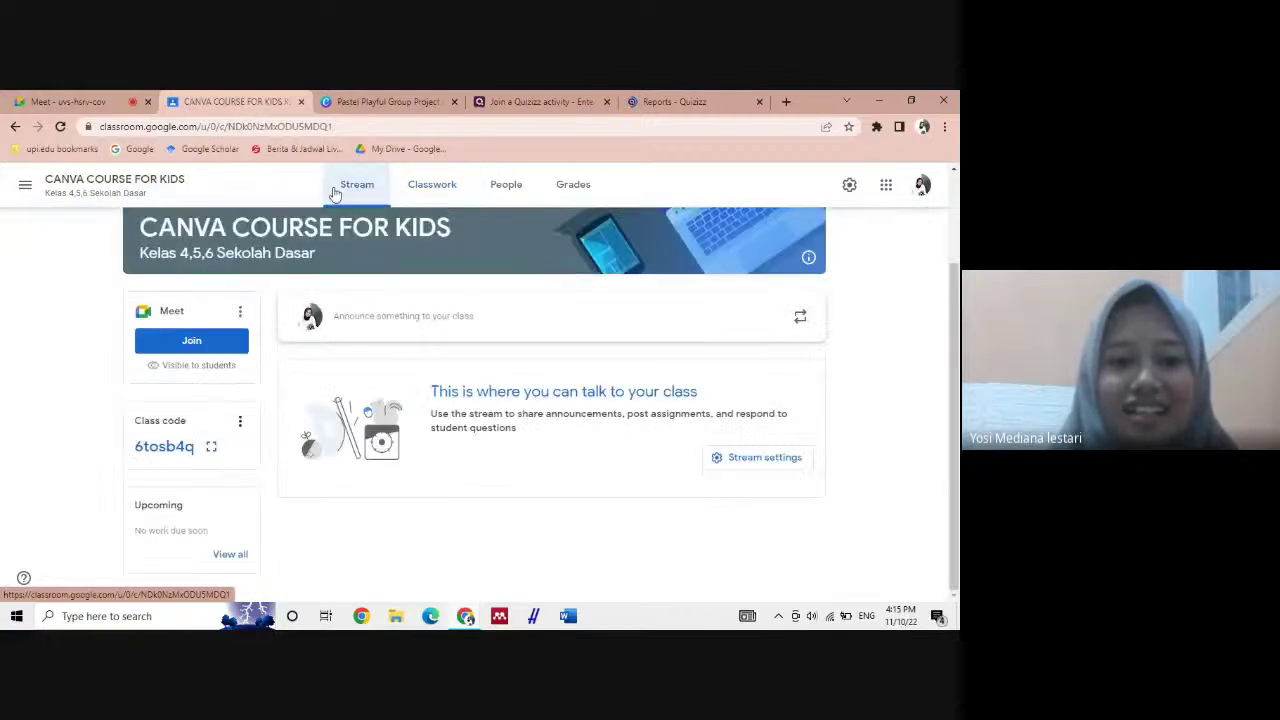
{"action": "left_click", "coordinate": [99, 101]}
{"action": "left_click", "coordinate": [232, 102]}
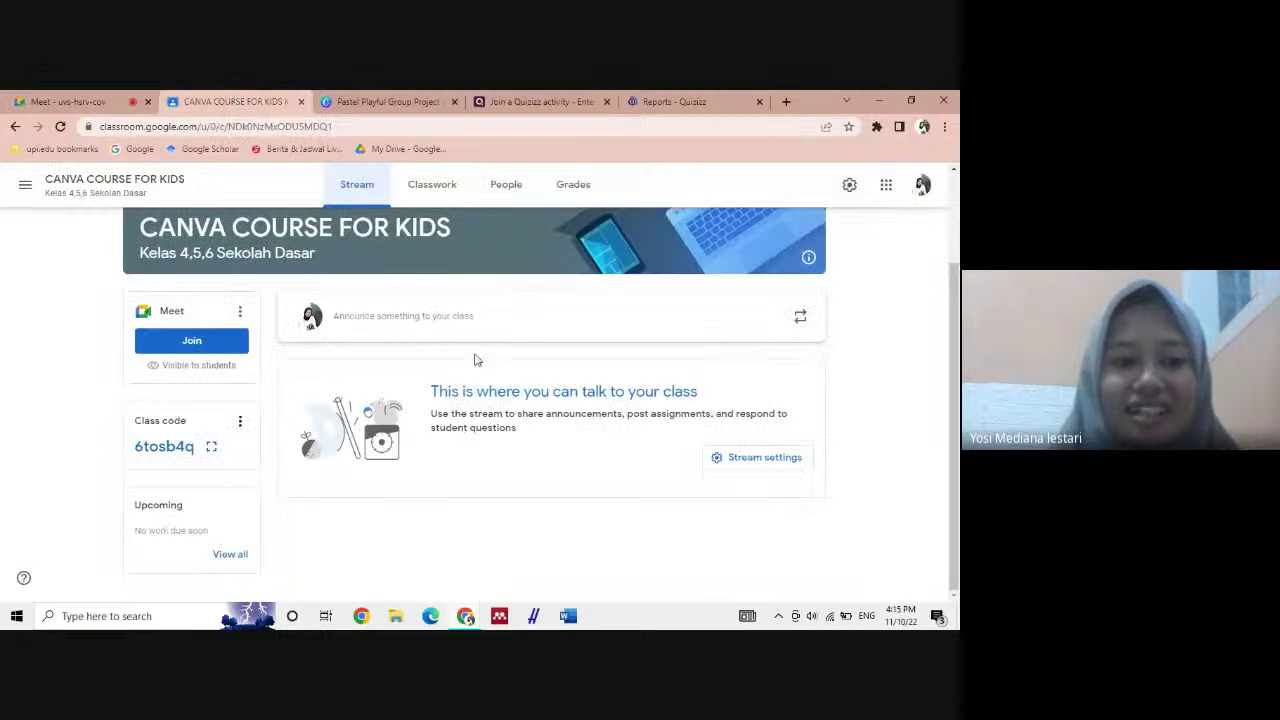